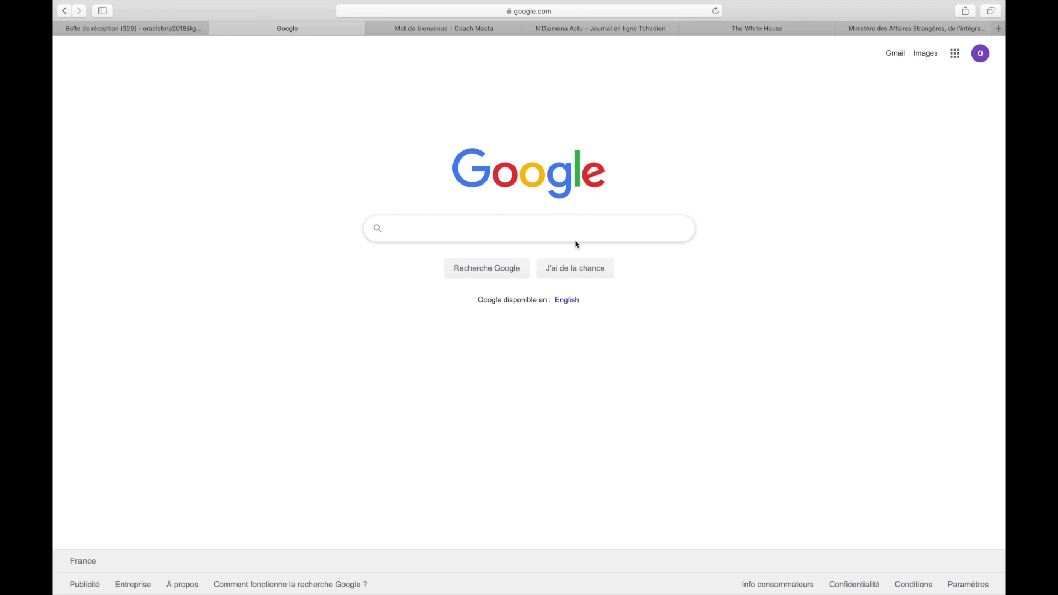
Step: Google 'wordpress', visit the fr.wordpress.org result, then go back to the search results
{"action": "left_click", "coordinate": [581, 233]}
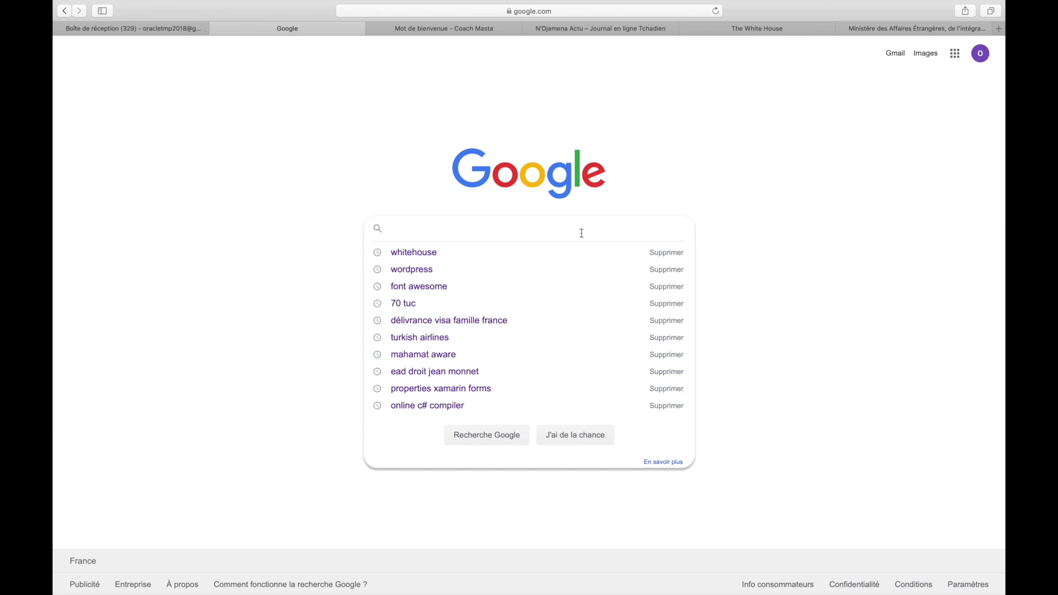
{"action": "type", "text": "wor"}
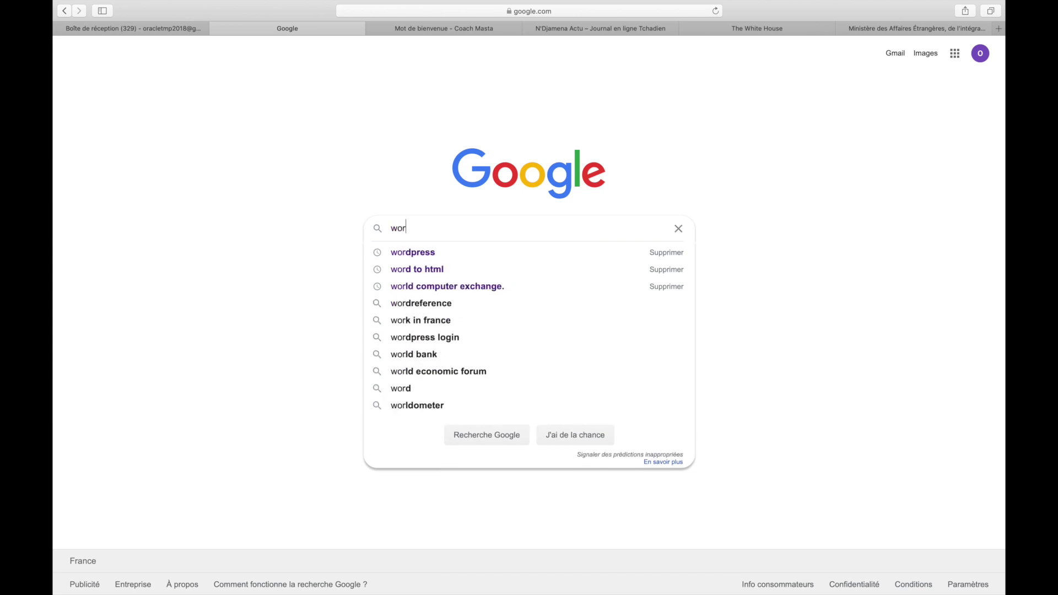
{"action": "type", "text": "dpress"}
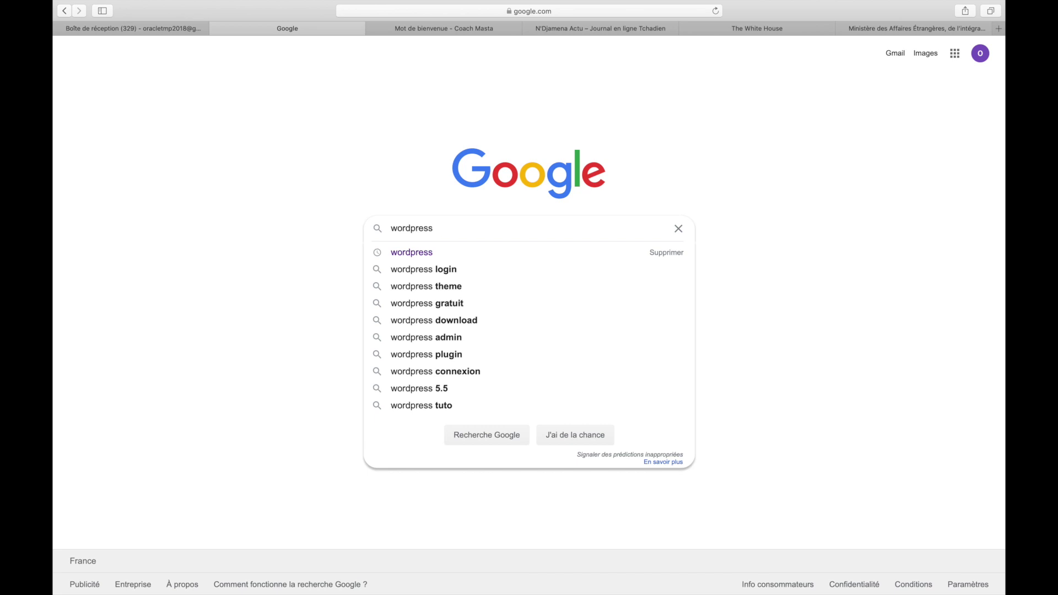
{"action": "key", "text": "Return"}
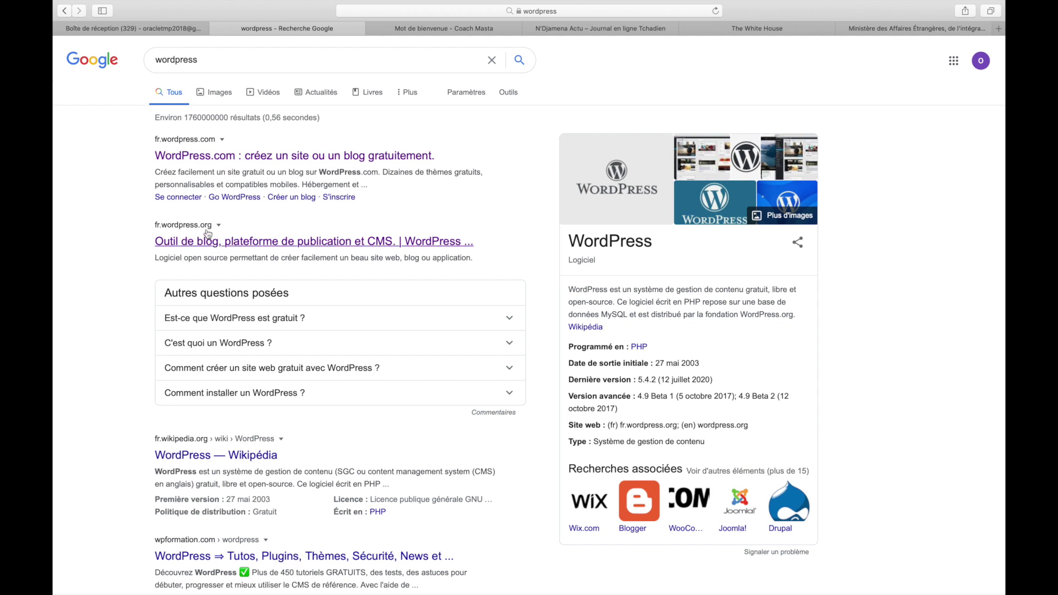
{"action": "left_click", "coordinate": [228, 245]}
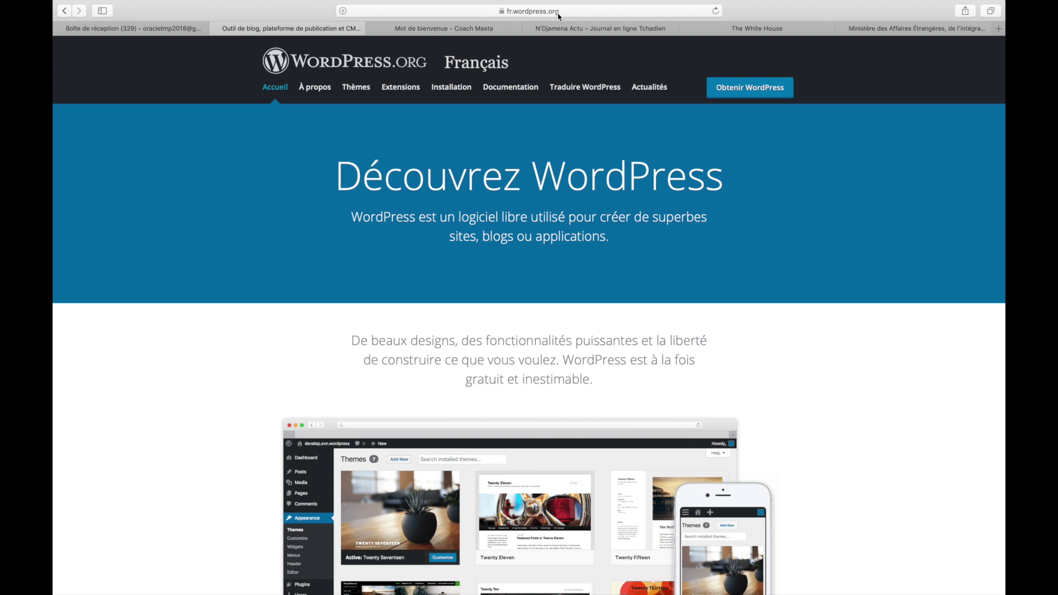
{"action": "left_click", "coordinate": [64, 11]}
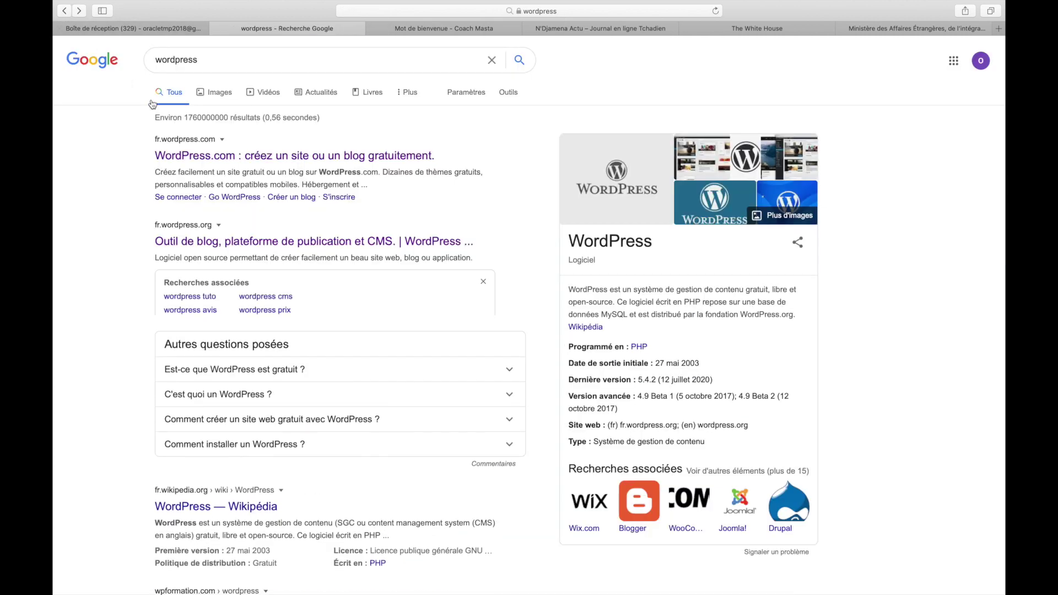
Step: Open WordPress.com from the results and start creating a website with 'Créer votre site Web'
{"action": "left_click", "coordinate": [274, 156]}
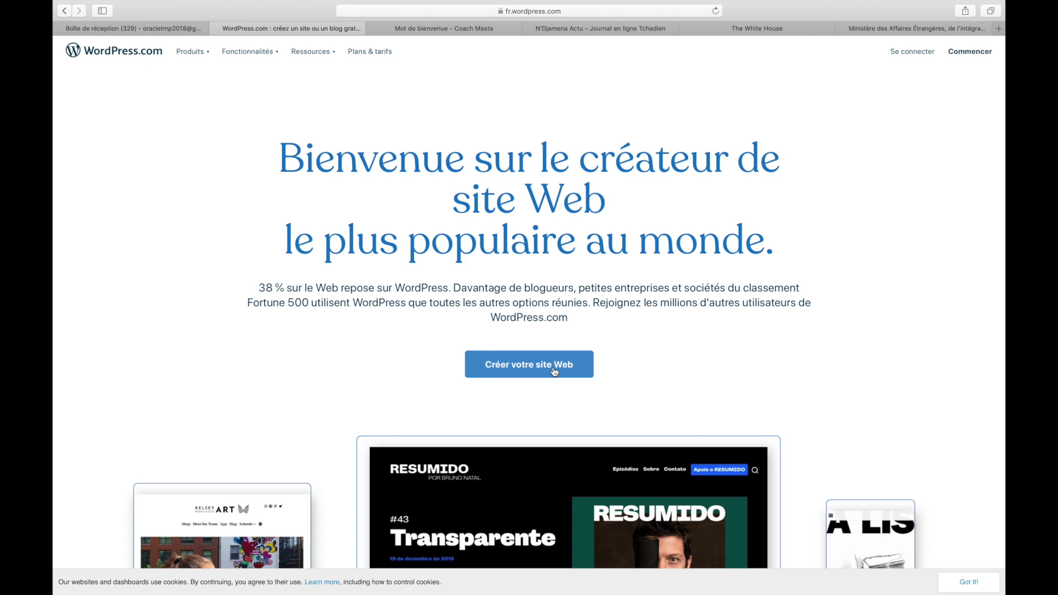
{"action": "left_click", "coordinate": [526, 373]}
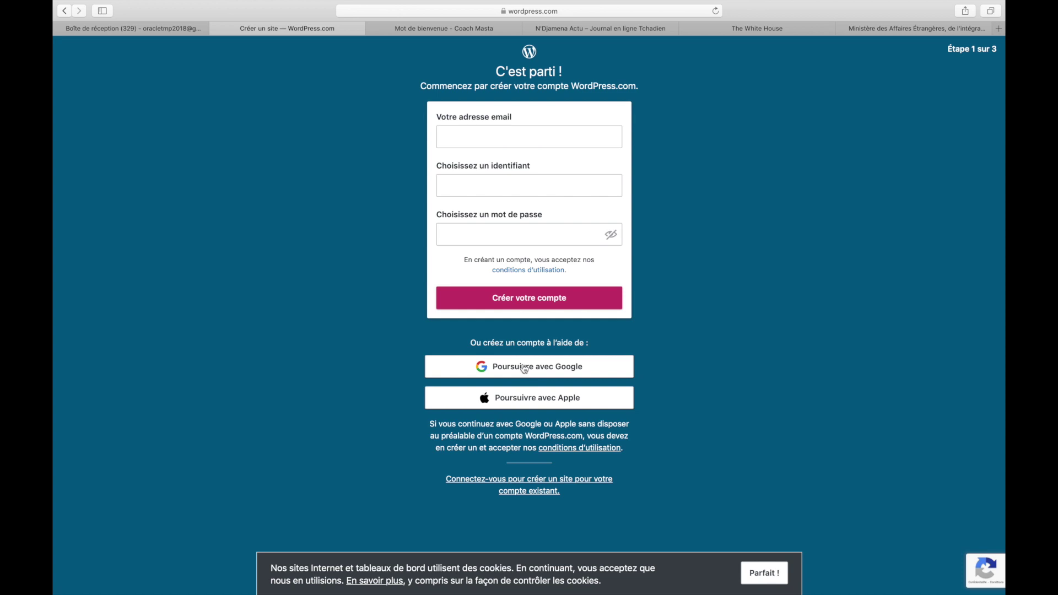
{"action": "left_click", "coordinate": [473, 134]}
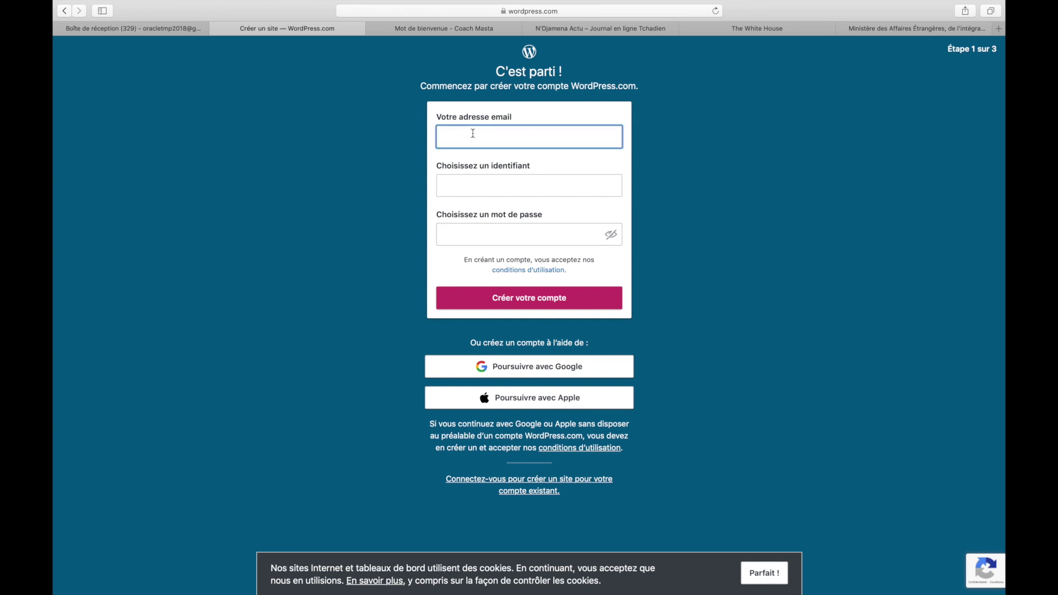
{"action": "key", "text": "Tab"}
{"action": "key", "text": "Return"}
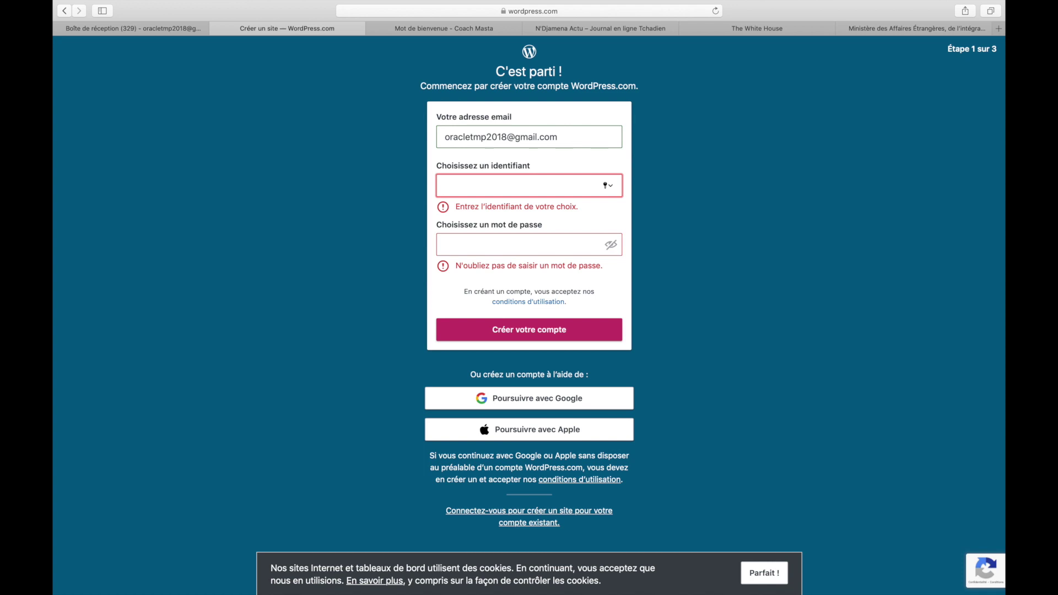
{"action": "type", "text": "c"}
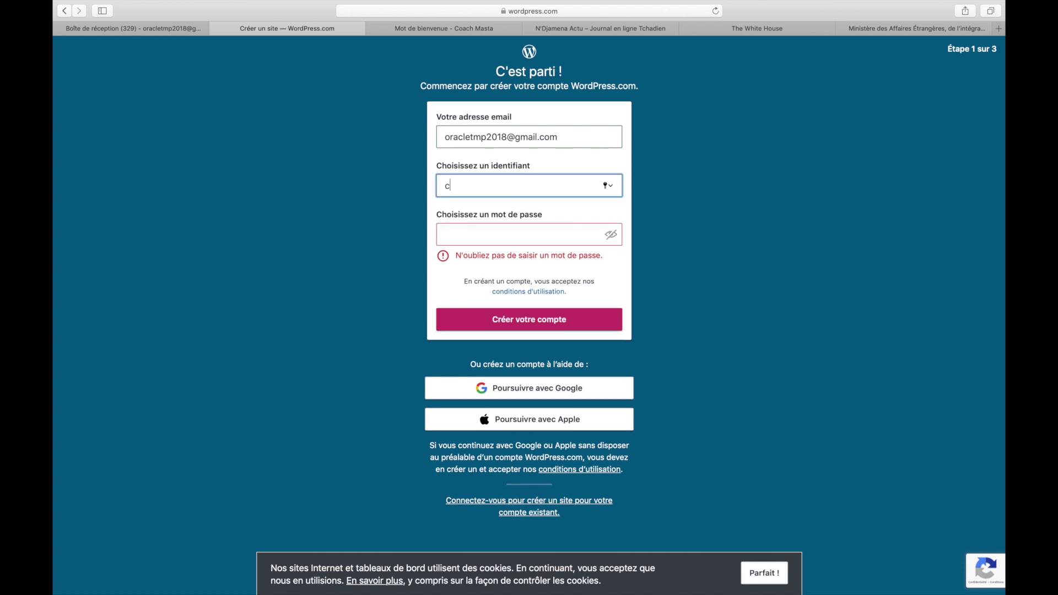
{"action": "type", "text": "oachmasta235"}
Step: Type the account password, checking it in visible mode, and submit 'Créer votre compte'
{"action": "key", "text": "Tab"}
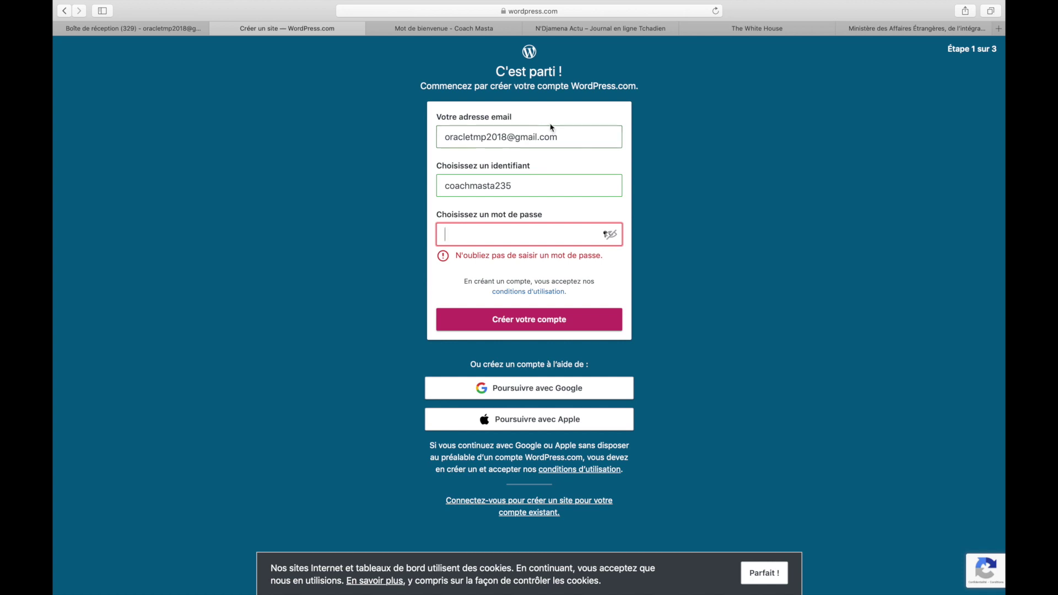
{"action": "left_click", "coordinate": [610, 234]}
{"action": "left_click", "coordinate": [511, 237]}
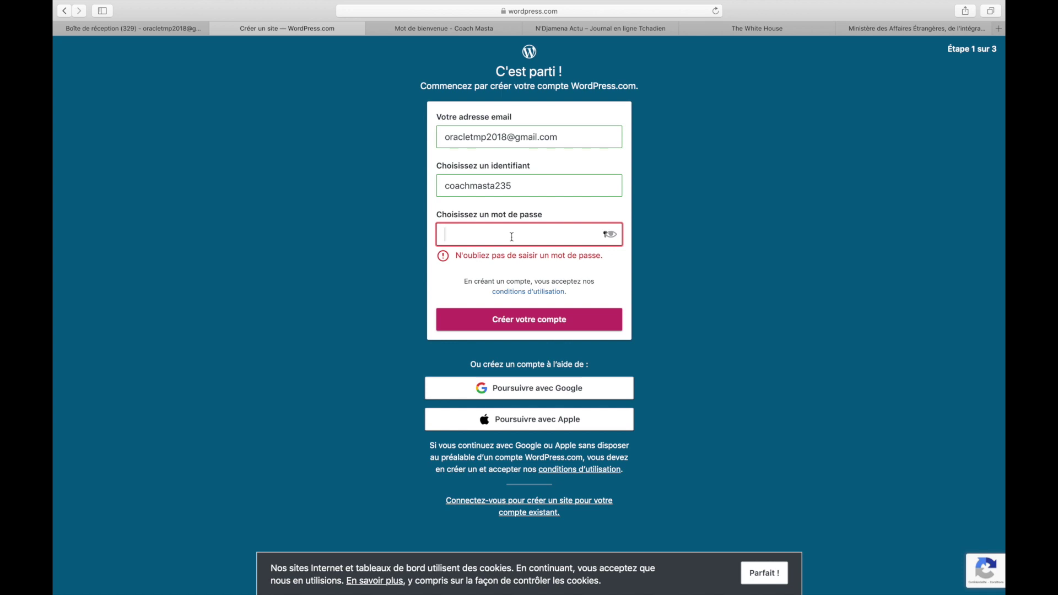
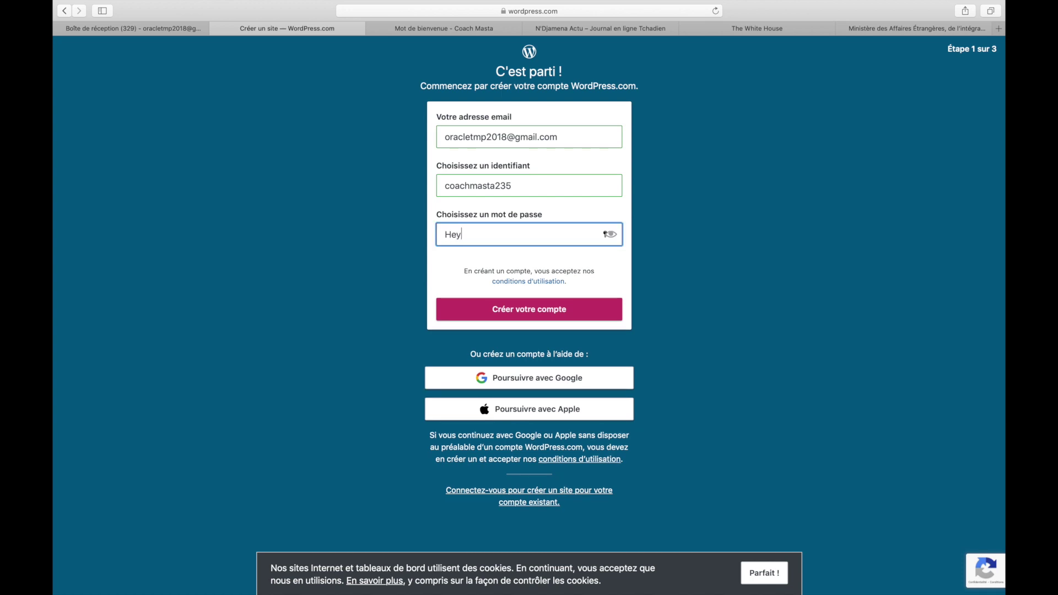
{"action": "left_click", "coordinate": [610, 234]}
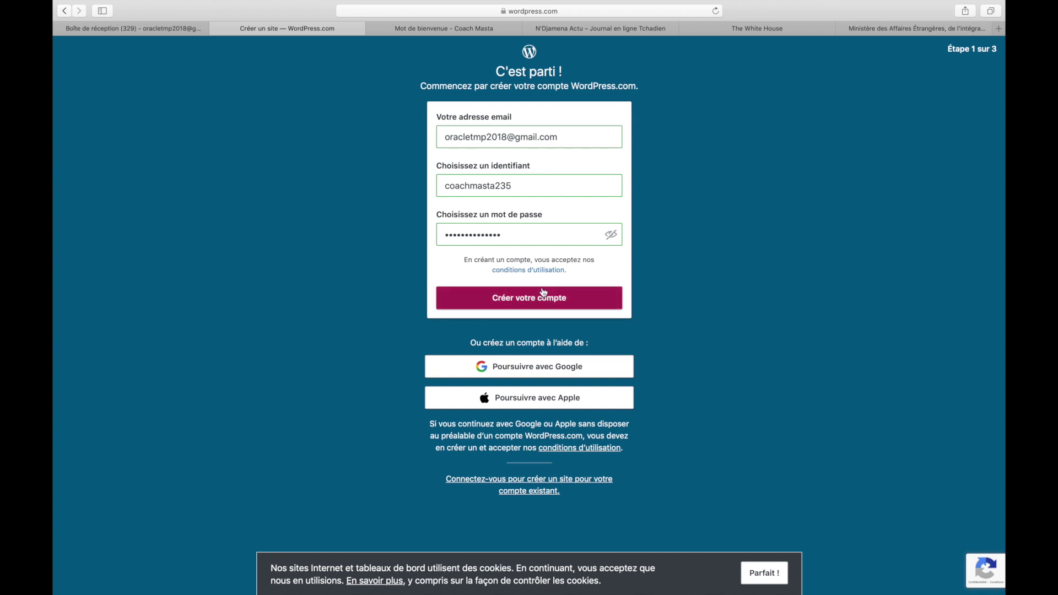
{"action": "left_click", "coordinate": [527, 301]}
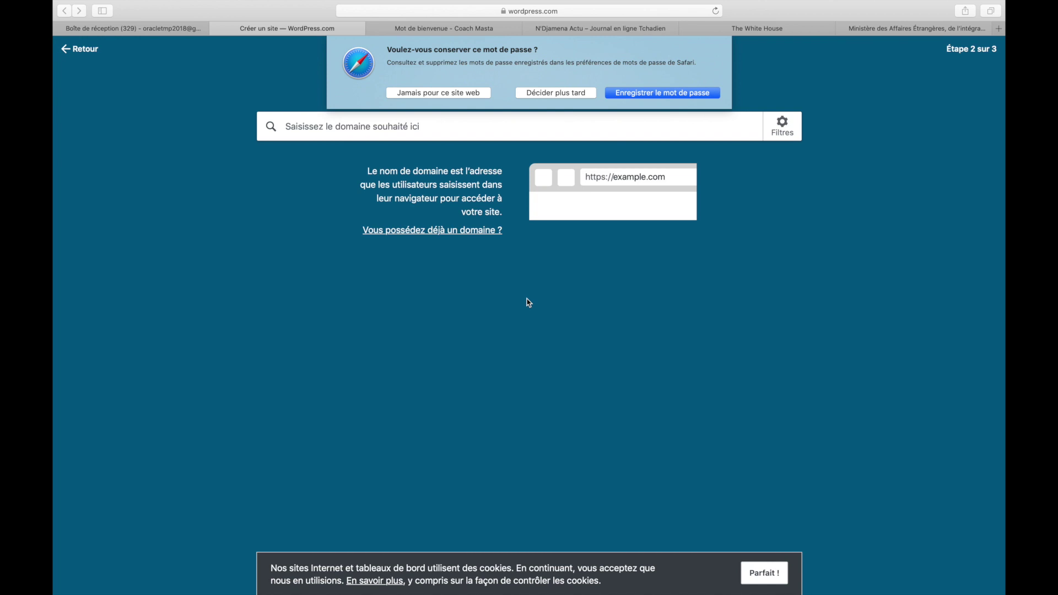
Step: Save the password in Safari, dismiss the cookie notice, and review the existing-domain options before returning
{"action": "left_click", "coordinate": [652, 98]}
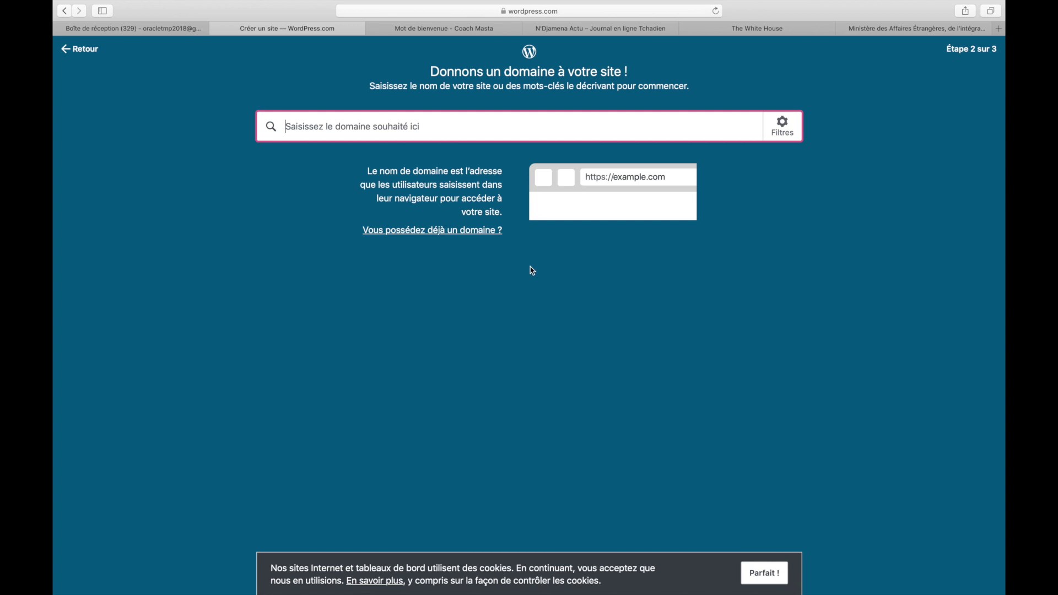
{"action": "left_click", "coordinate": [767, 573]}
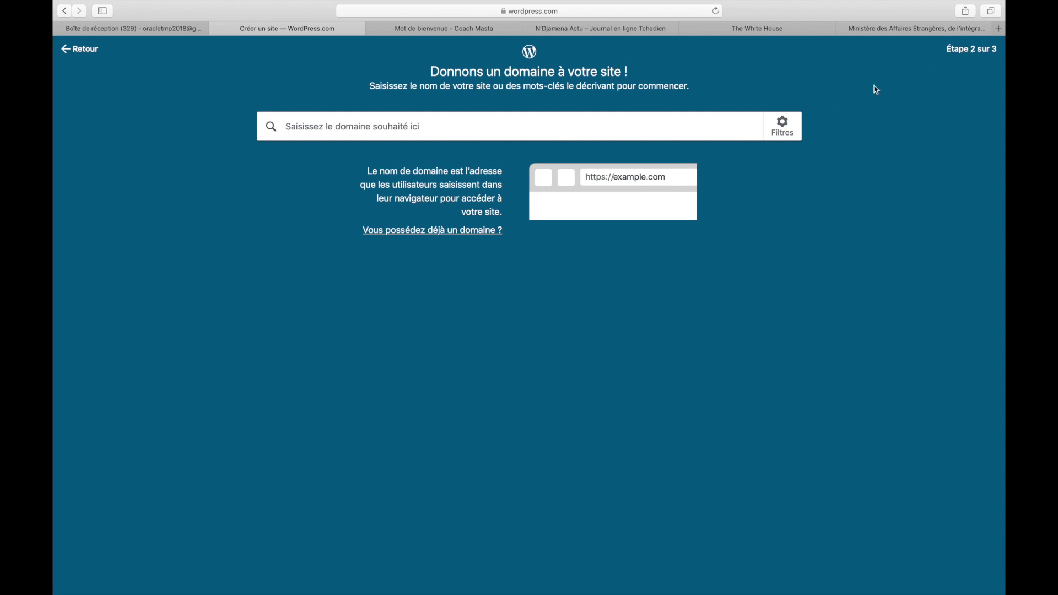
{"action": "left_click", "coordinate": [482, 231]}
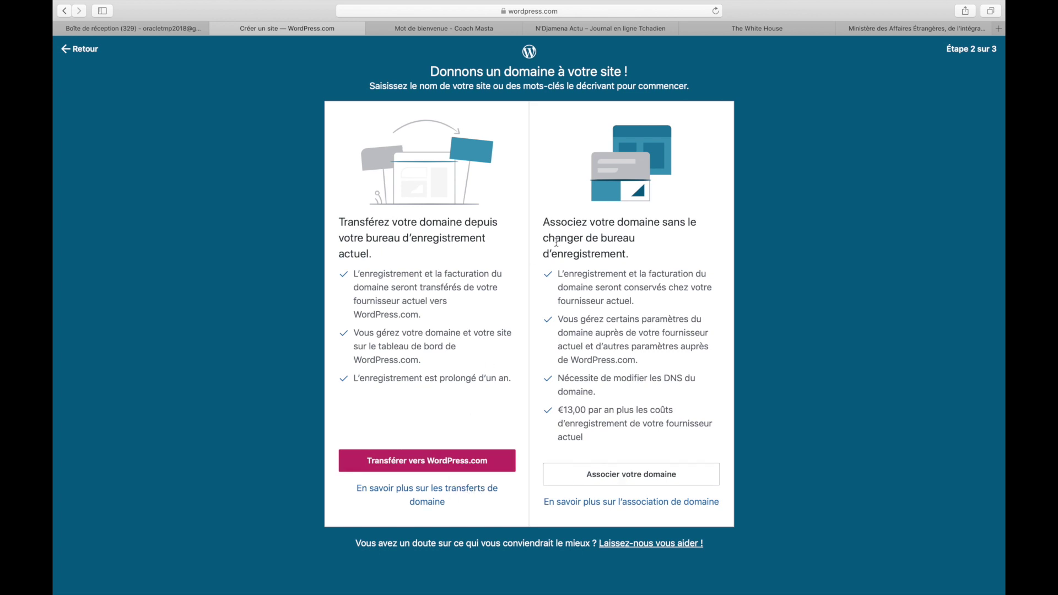
{"action": "left_click", "coordinate": [72, 51]}
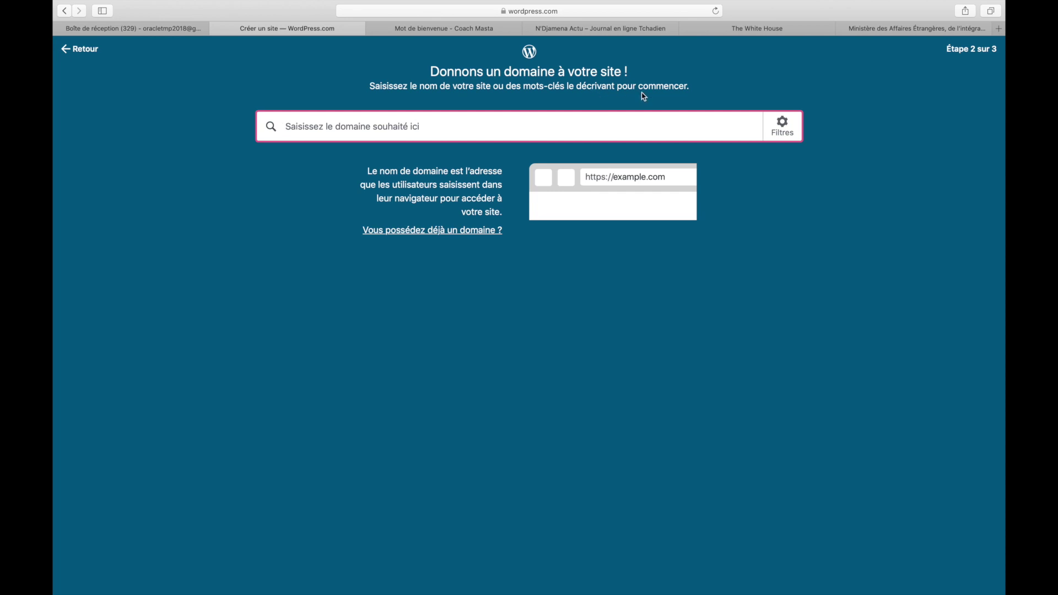
Step: Search domain names for 'coachmasta 235', correcting an initial typo
{"action": "left_click", "coordinate": [572, 124]}
{"action": "type", "text": "for"}
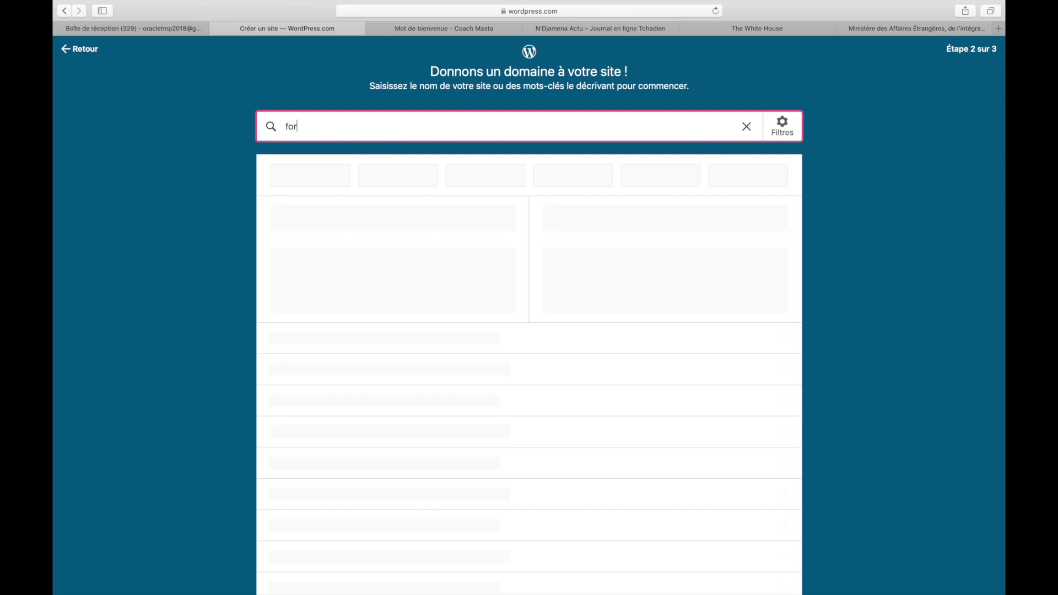
{"action": "type", "text": "mationcocah"}
{"action": "key", "text": "BackSpace"}
{"action": "key", "text": "BackSpace"}
{"action": "key", "text": "BackSpace"}
{"action": "key", "text": "BackSpace"}
{"action": "key", "text": "BackSpace"}
{"action": "type", "text": "coachmasta 235"}
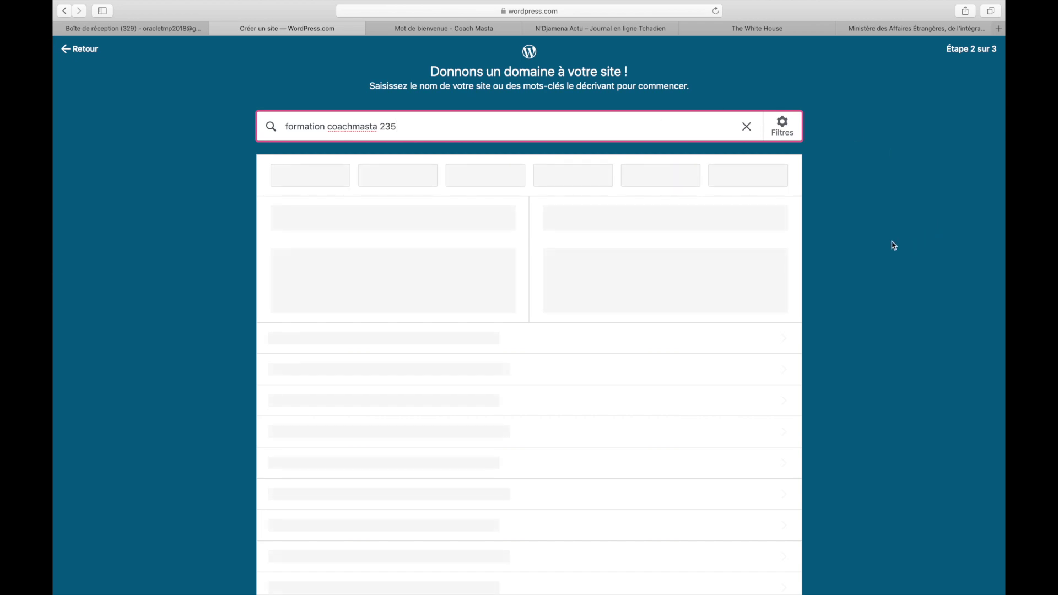
{"action": "scroll", "coordinate": [893, 243], "scroll_direction": "down", "scroll_amount": 5}
{"action": "scroll", "coordinate": [892, 245], "scroll_direction": "up", "scroll_amount": 3}
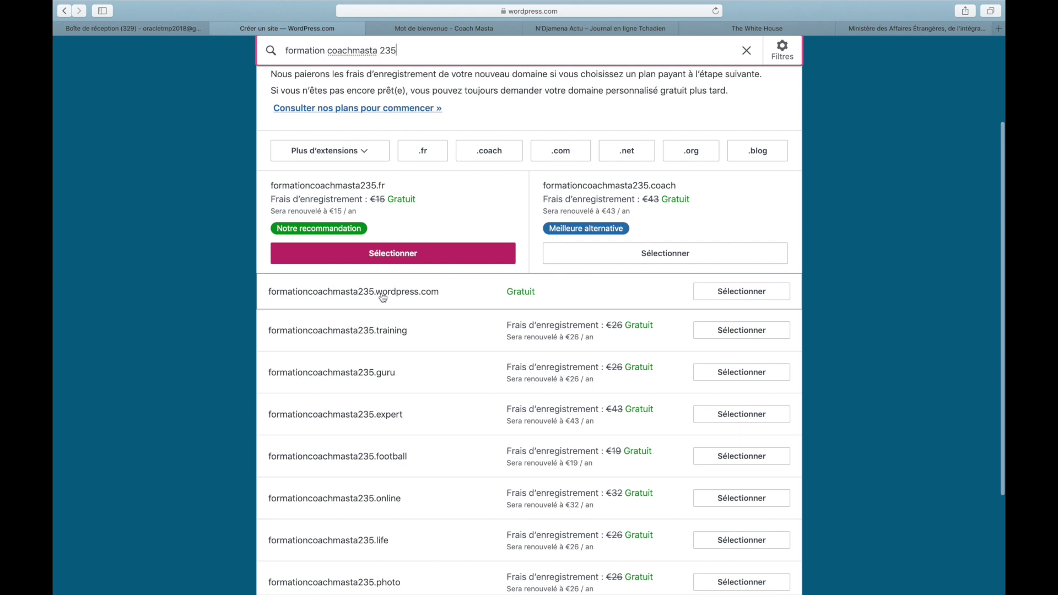
{"action": "scroll", "coordinate": [911, 187], "scroll_direction": "up", "scroll_amount": 2}
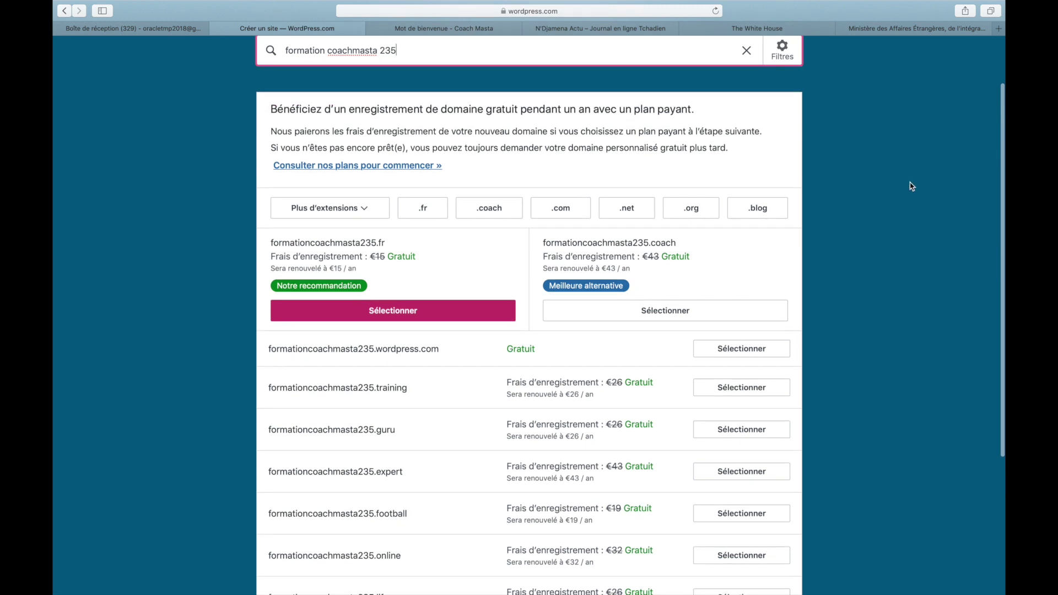
Step: Change the search term to coachmasta235 and select the free coachmasta235.wordpress.com address
{"action": "left_click", "coordinate": [388, 50]}
{"action": "key", "text": "super+a"}
{"action": "type", "text": "oach"}
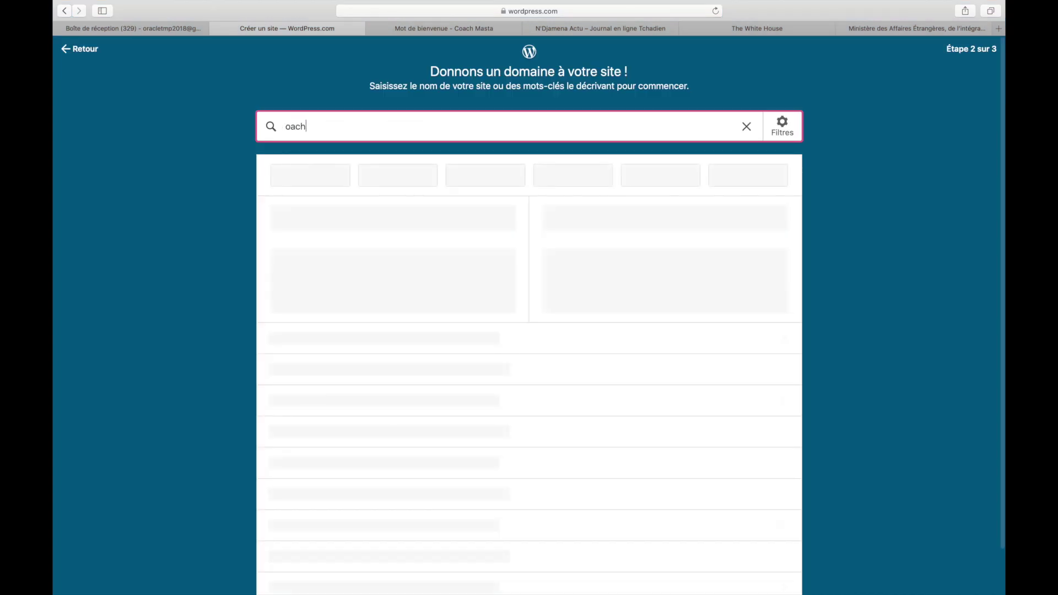
{"action": "type", "text": "masta"}
{"action": "key", "text": "Left"}
{"action": "key", "text": "Left"}
{"action": "key", "text": "Left"}
{"action": "key", "text": "Left"}
{"action": "key", "text": "Left"}
{"action": "key", "text": "Left"}
{"action": "type", "text": "c"}
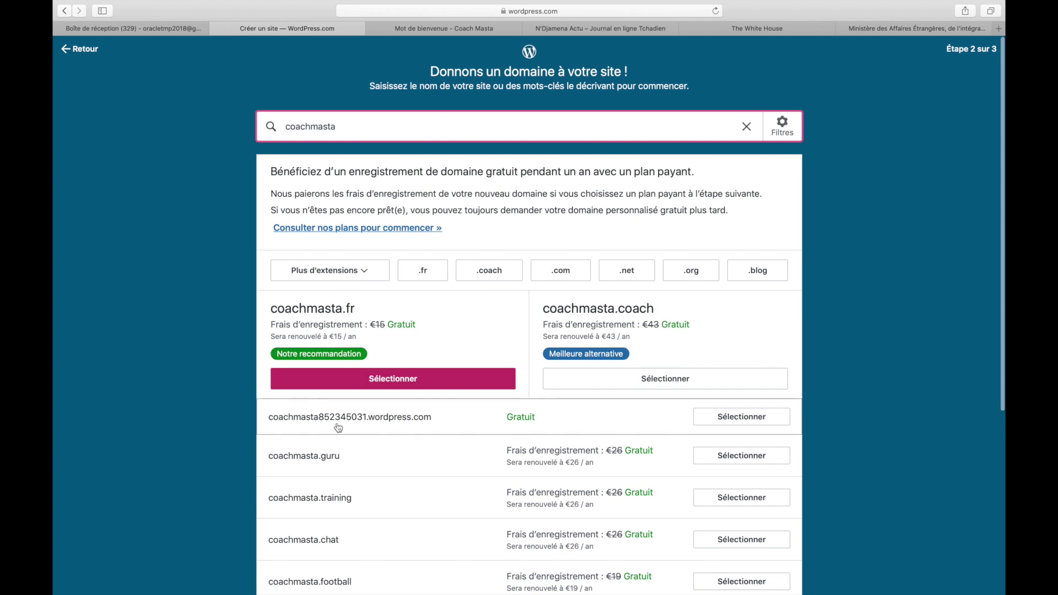
{"action": "left_click", "coordinate": [368, 119]}
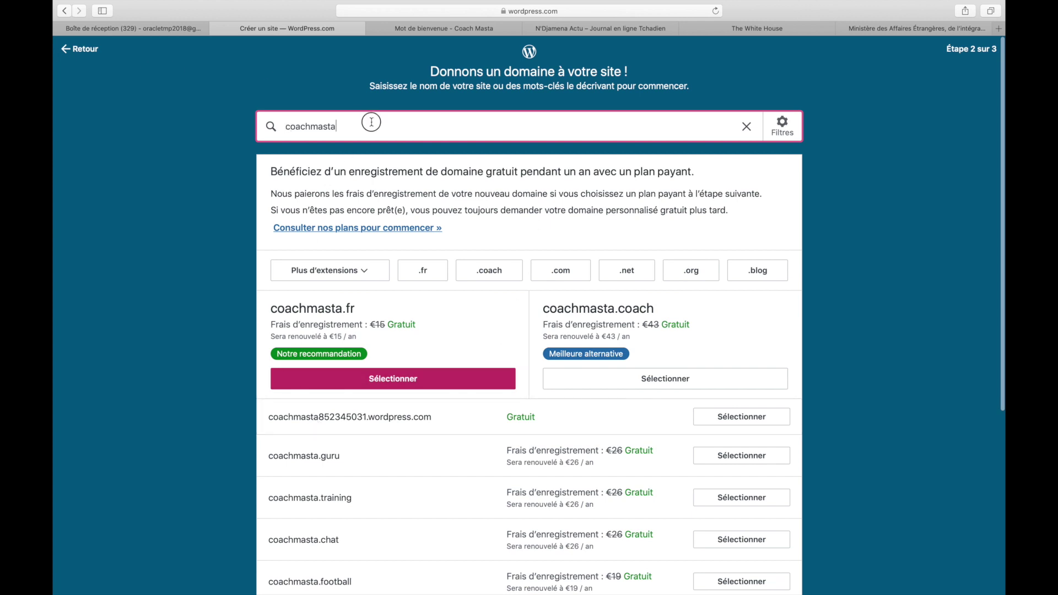
{"action": "type", "text": "235"}
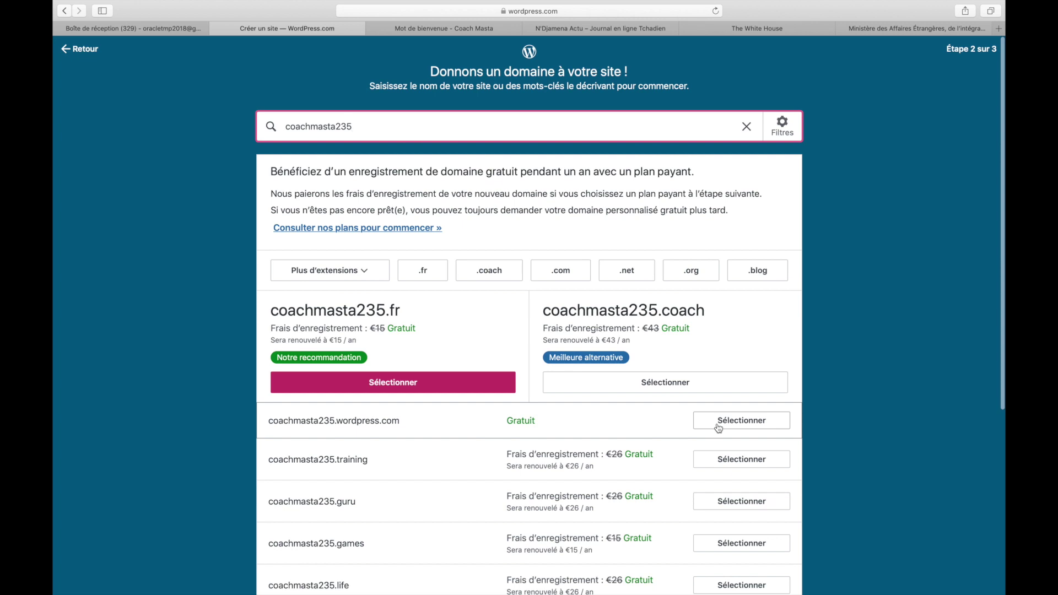
{"action": "left_click_drag", "start_coordinate": [408, 420], "coordinate": [273, 420]}
{"action": "left_click", "coordinate": [270, 422]}
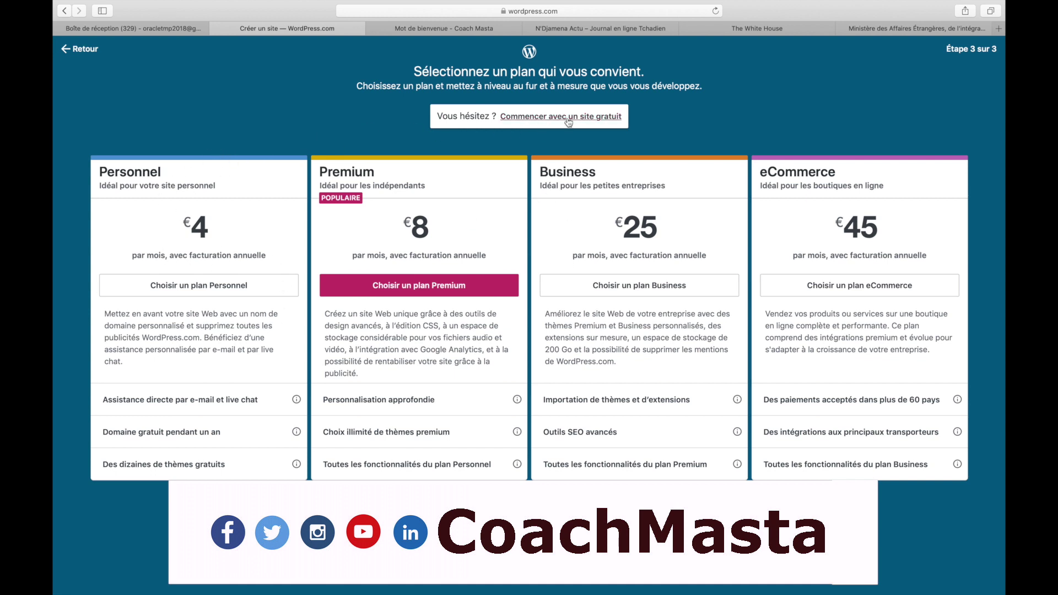
Step: Choose 'Commencer avec un site gratuit' instead of the Personnel, Premium, Business or eCommerce plans
{"action": "left_click", "coordinate": [526, 117]}
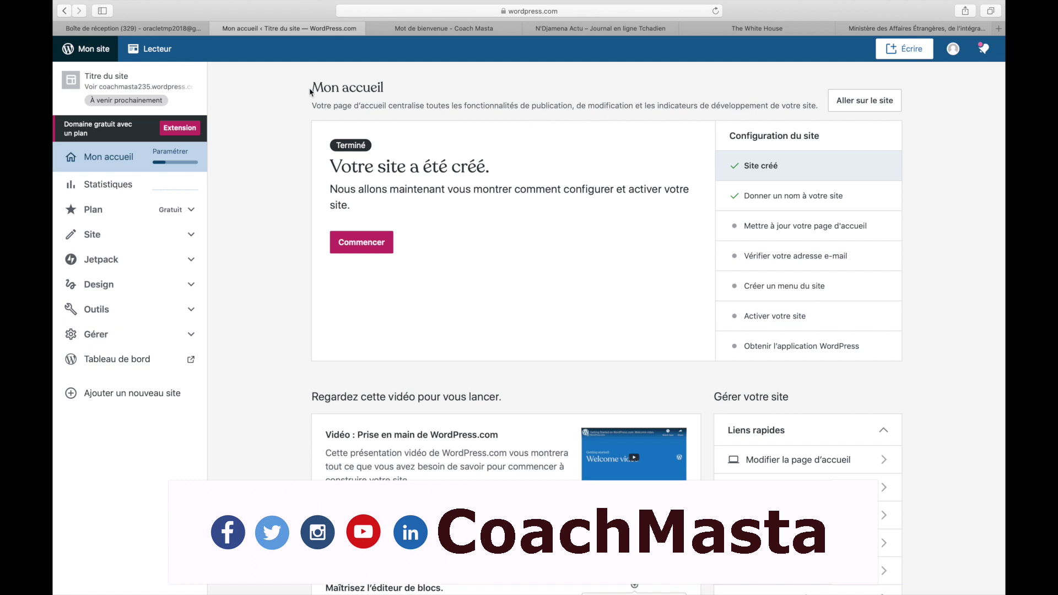
Step: Preview the new site from the dashboard sidebar, then open a new Safari tab
{"action": "left_click", "coordinate": [110, 81]}
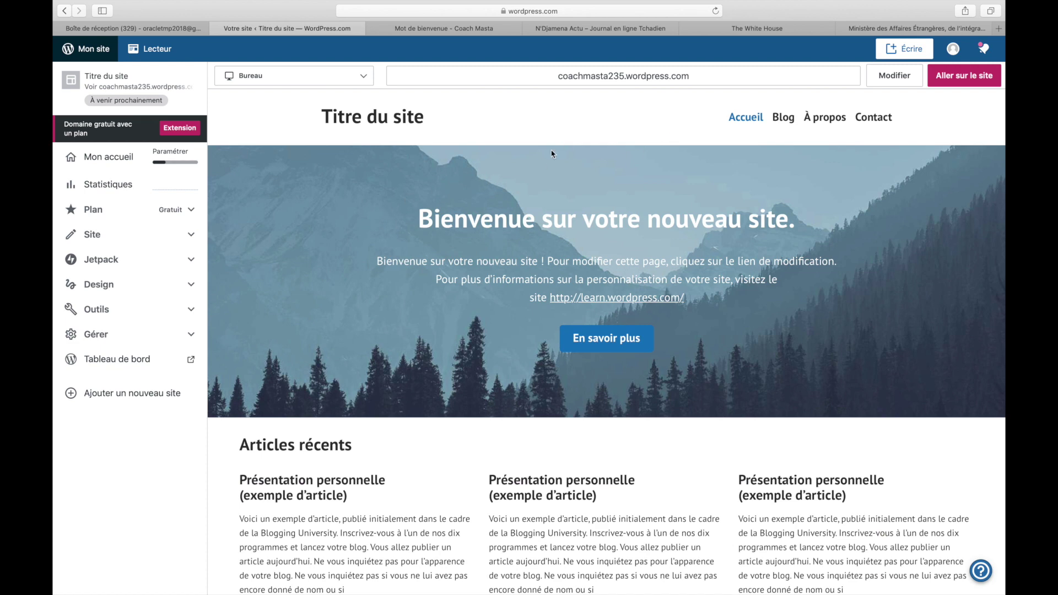
{"action": "key", "text": "super+t"}
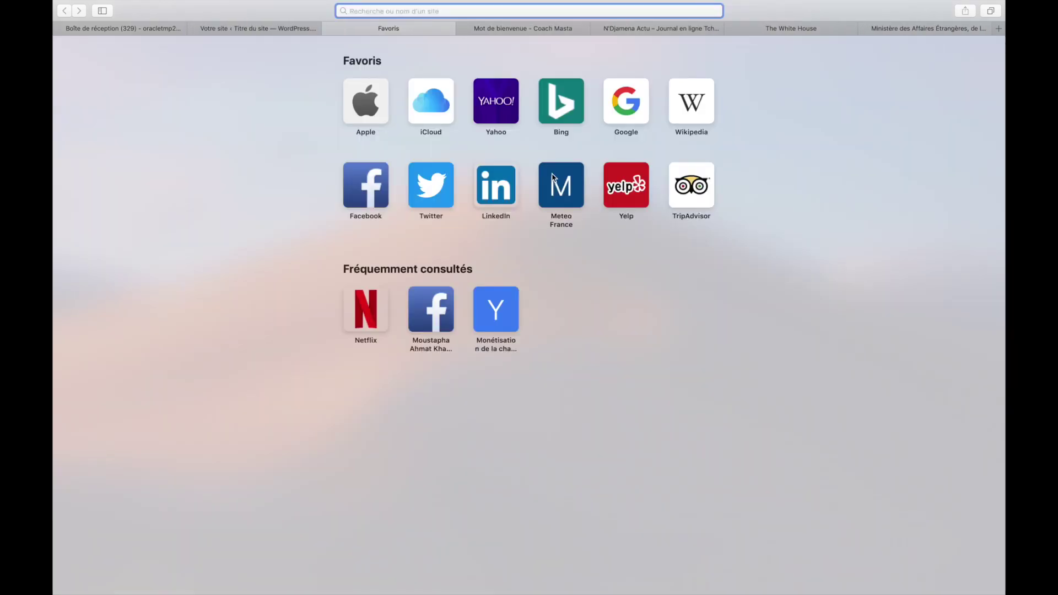
Step: Load coachmasta235.wordpress.com in the new tab
{"action": "type", "text": "coachma"}
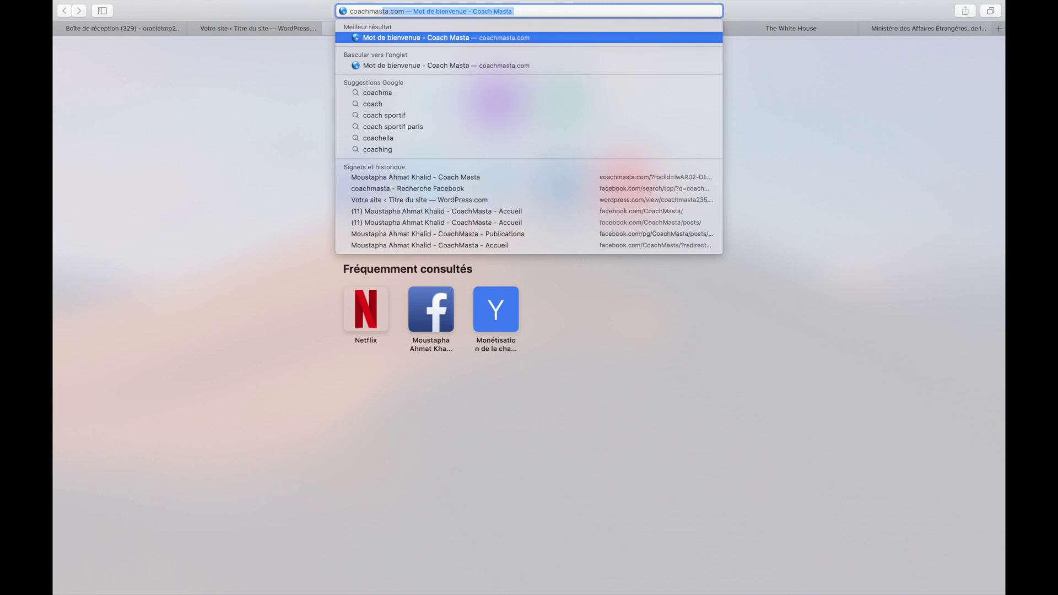
{"action": "type", "text": "sta235.wordpress.com"}
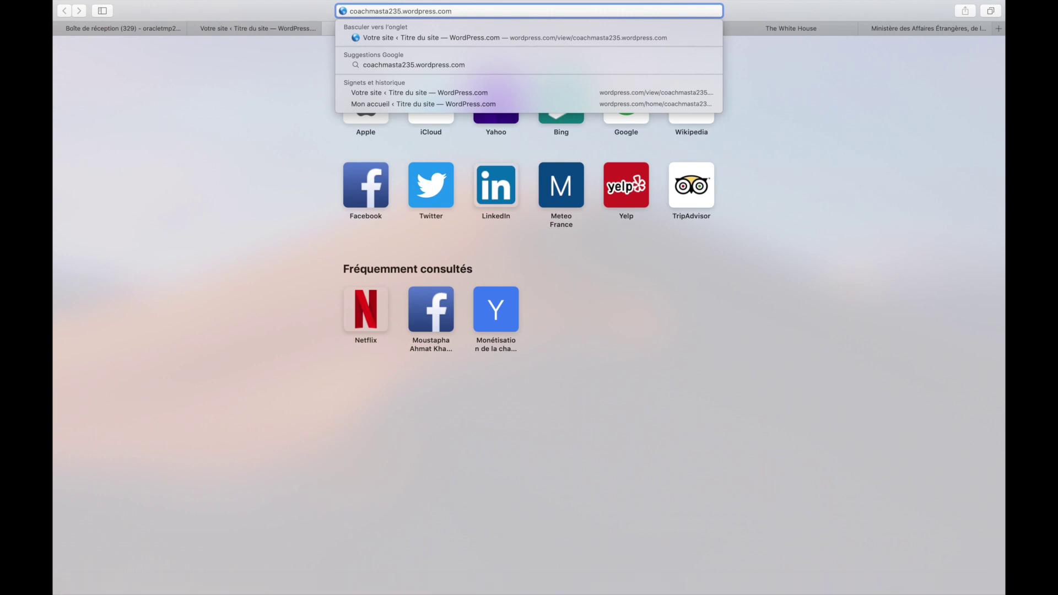
{"action": "key", "text": "Return"}
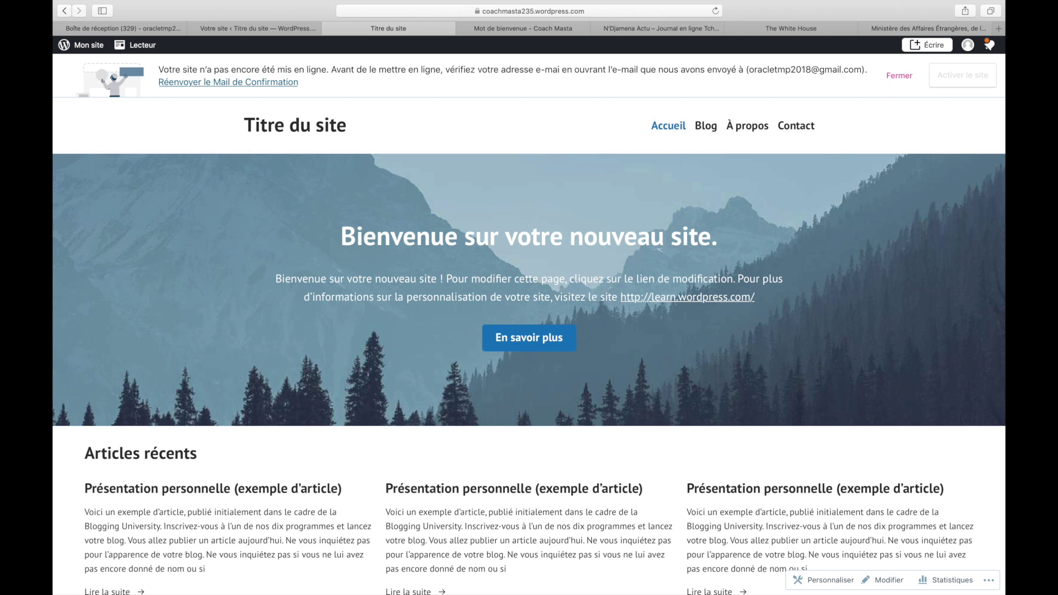
Step: Scroll through the public front page to the footer and back, then switch to Gmail
{"action": "scroll", "coordinate": [428, 388], "scroll_direction": "down", "scroll_amount": 10}
{"action": "scroll", "coordinate": [428, 388], "scroll_direction": "up", "scroll_amount": 10}
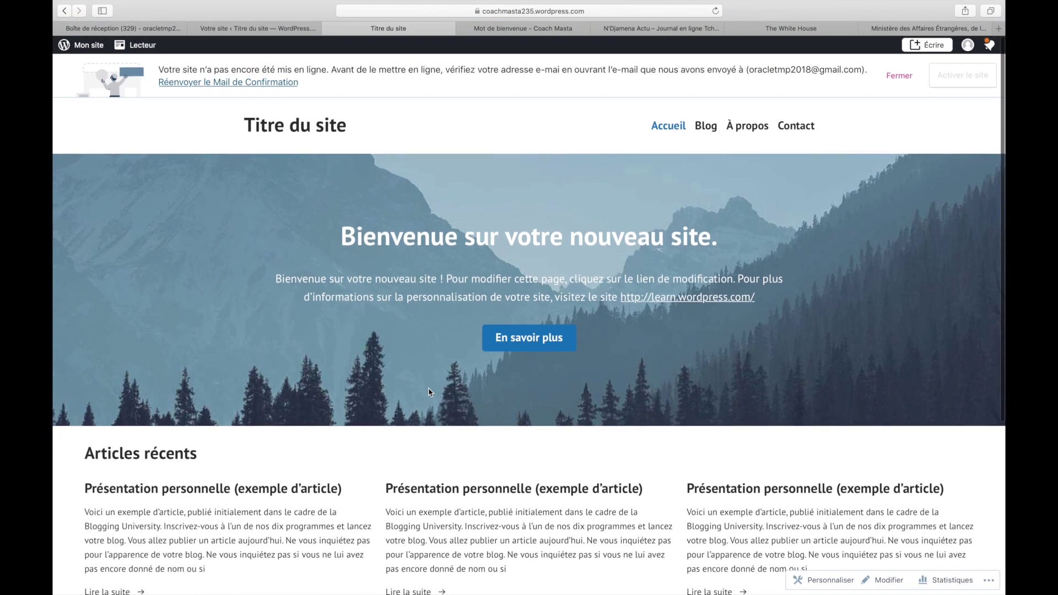
{"action": "scroll", "coordinate": [430, 392], "scroll_direction": "down", "scroll_amount": 5}
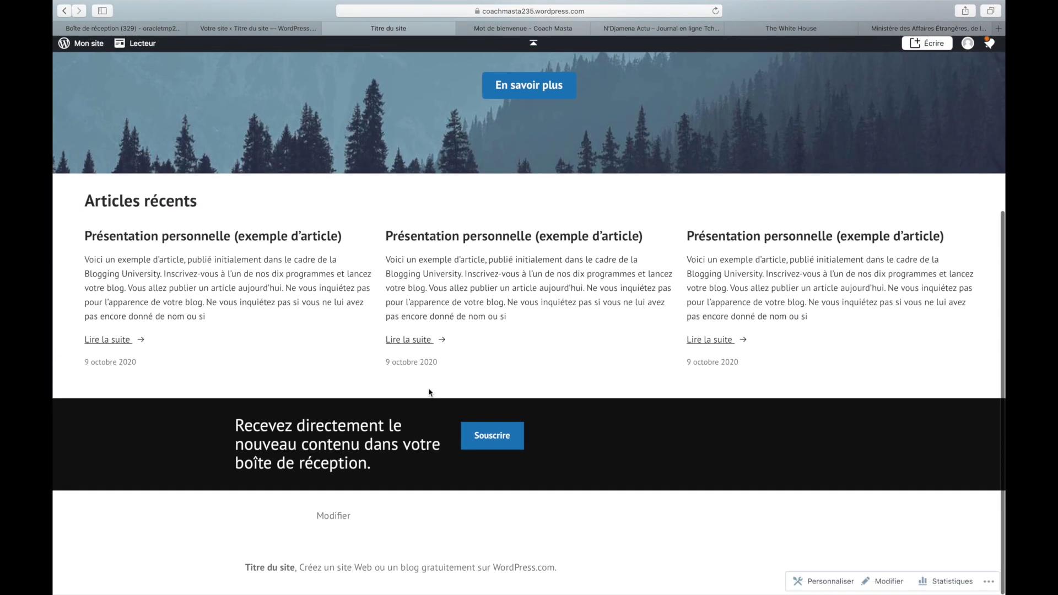
{"action": "scroll", "coordinate": [430, 392], "scroll_direction": "up", "scroll_amount": 5}
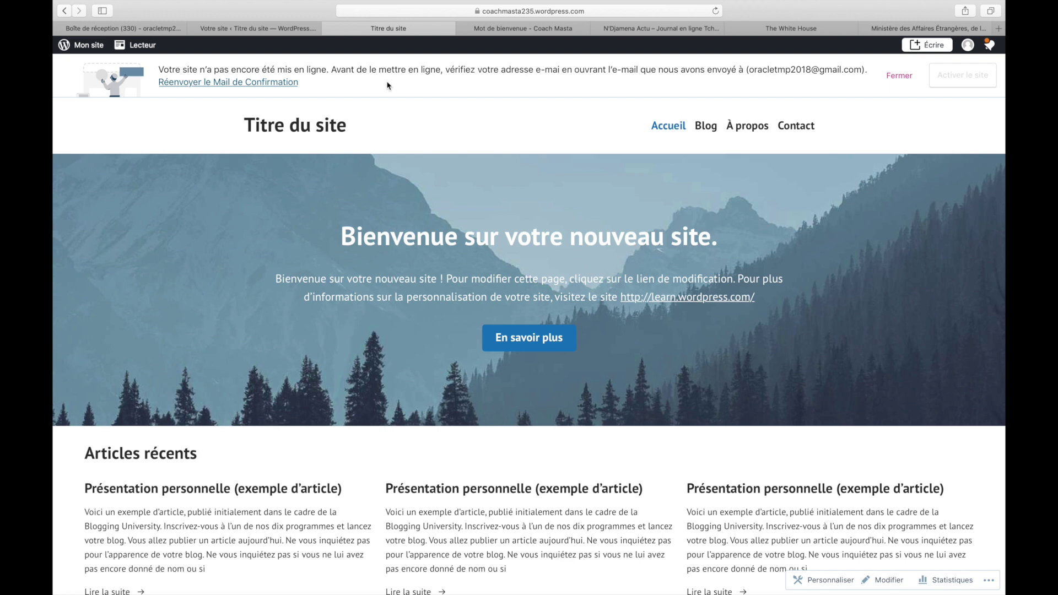
{"action": "left_click", "coordinate": [166, 29]}
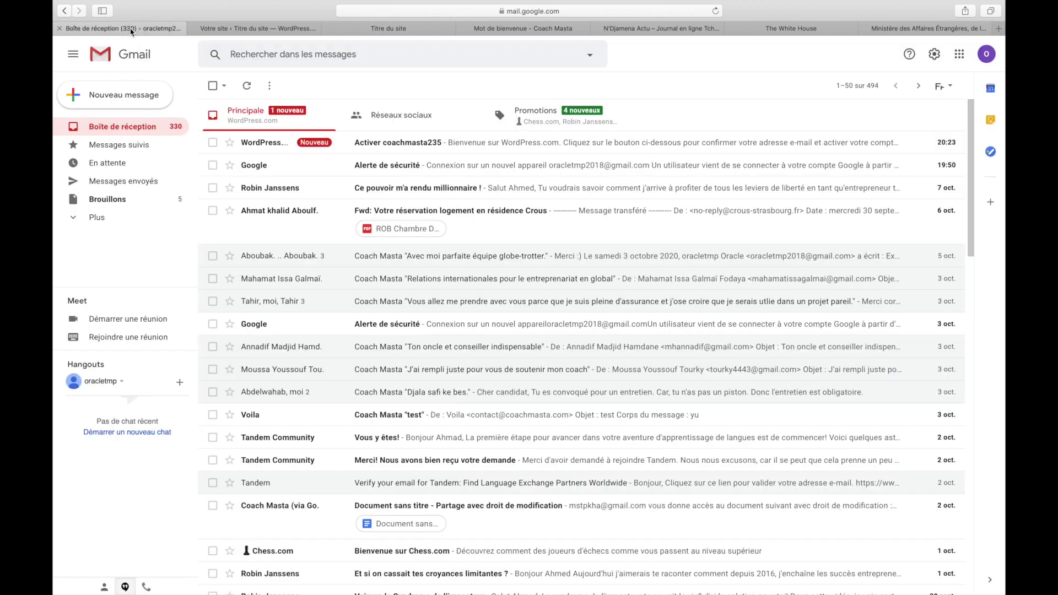
Step: Open the 'Activer coachmasta235' activation email from WordPress.com
{"action": "left_click", "coordinate": [346, 150]}
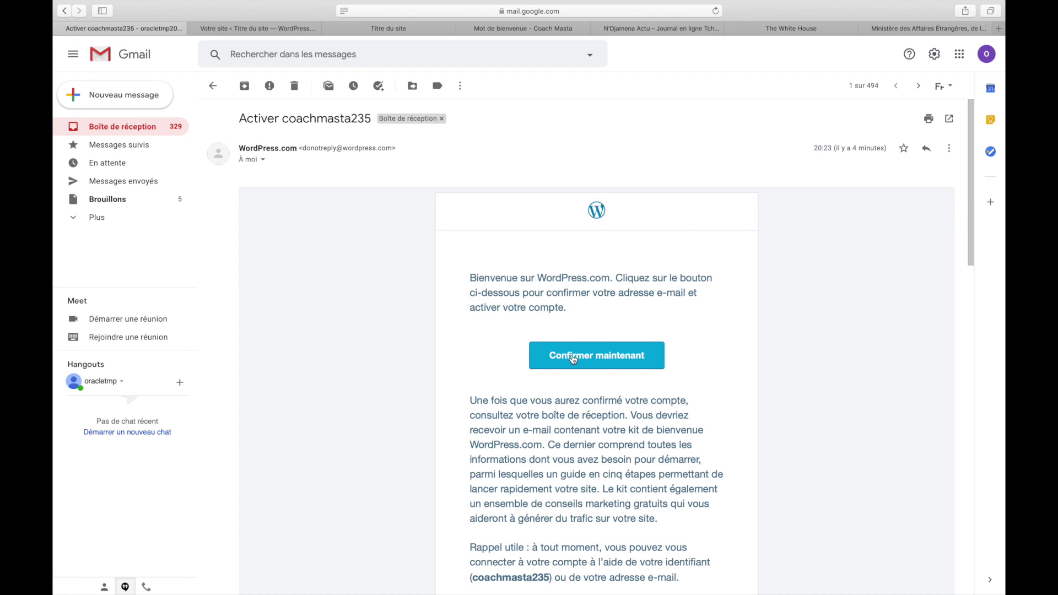
Step: Confirm the account e-mail from the message, then reload the site and begin activating it
{"action": "left_click", "coordinate": [573, 357]}
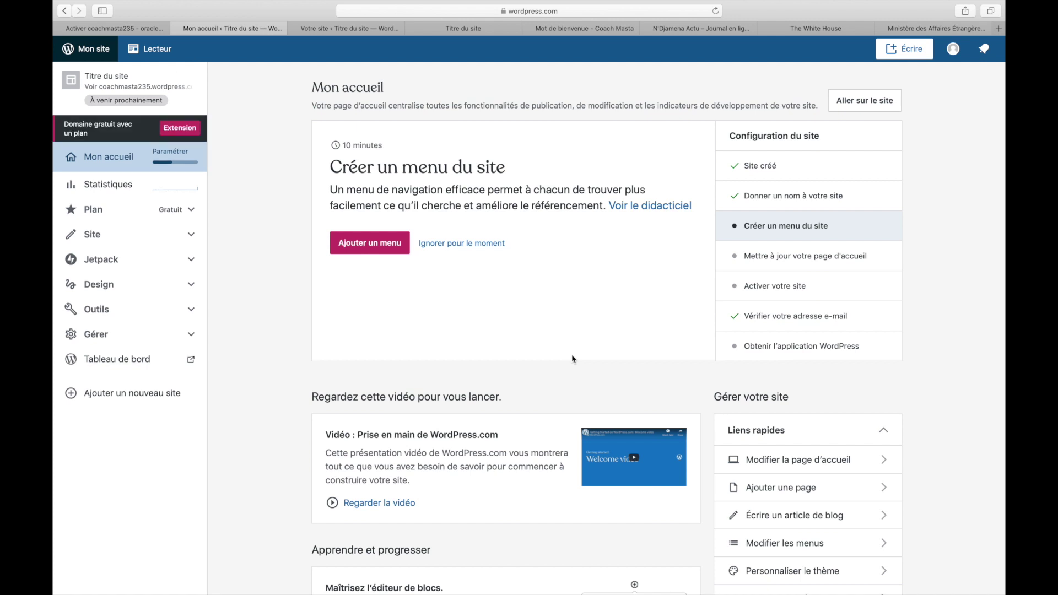
{"action": "left_click", "coordinate": [566, 30]}
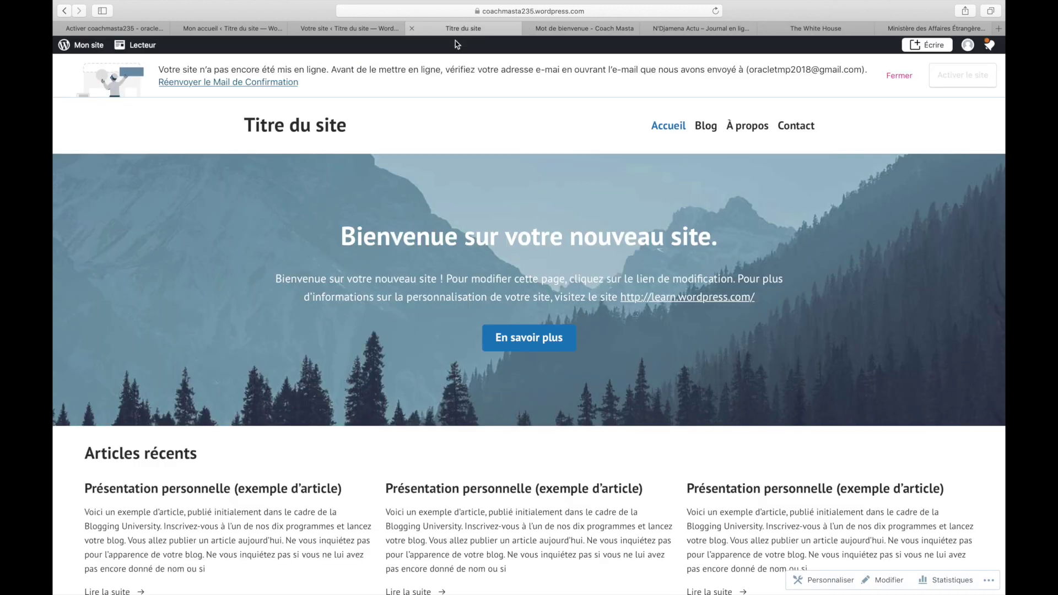
{"action": "left_click", "coordinate": [715, 11]}
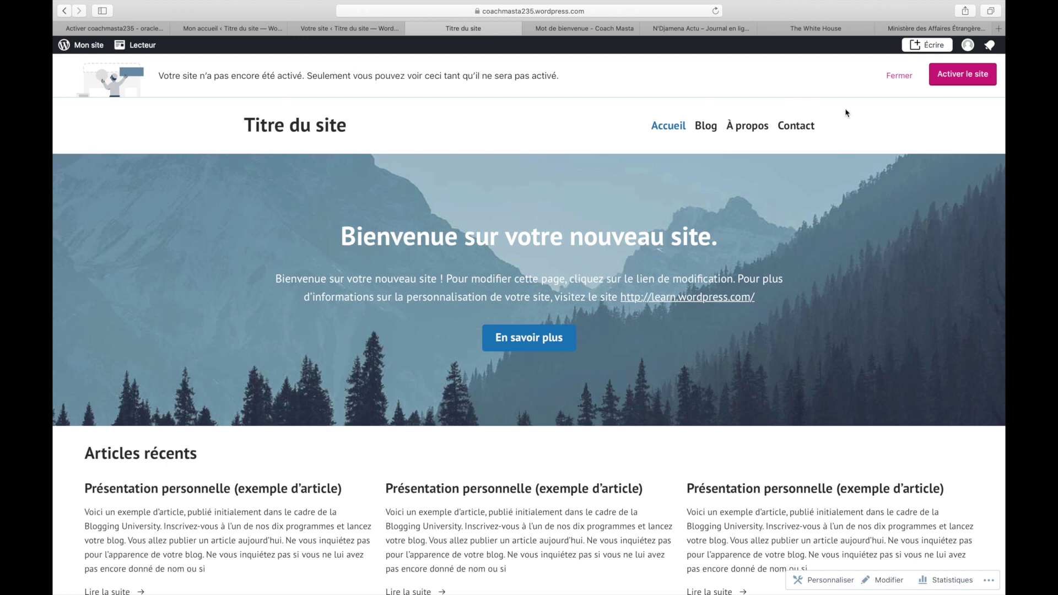
{"action": "left_click", "coordinate": [961, 79]}
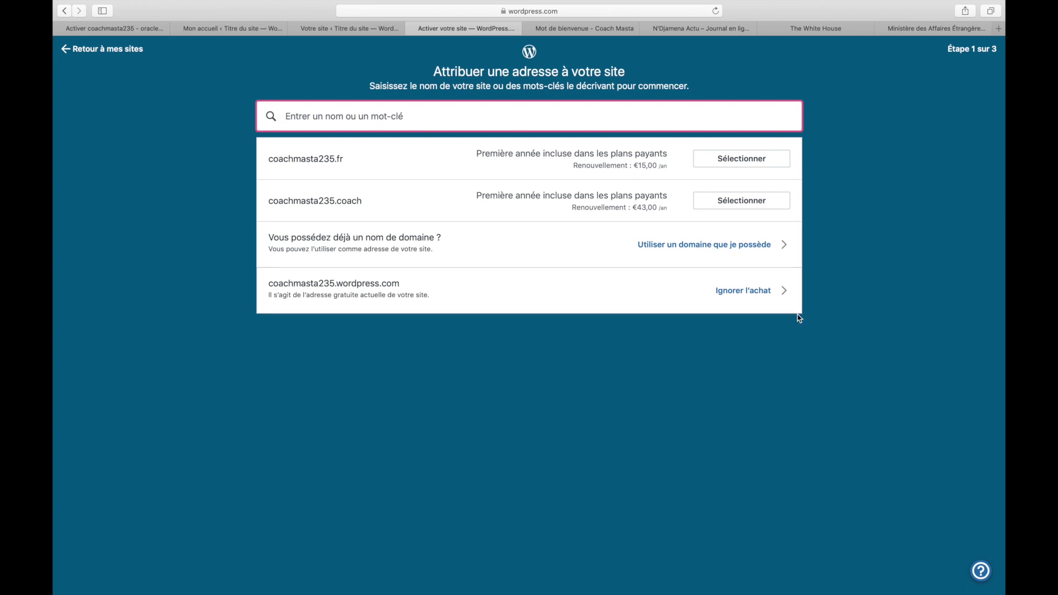
Step: Skip the domain purchase and keep the free coachmasta235.wordpress.com address
{"action": "left_click", "coordinate": [761, 294]}
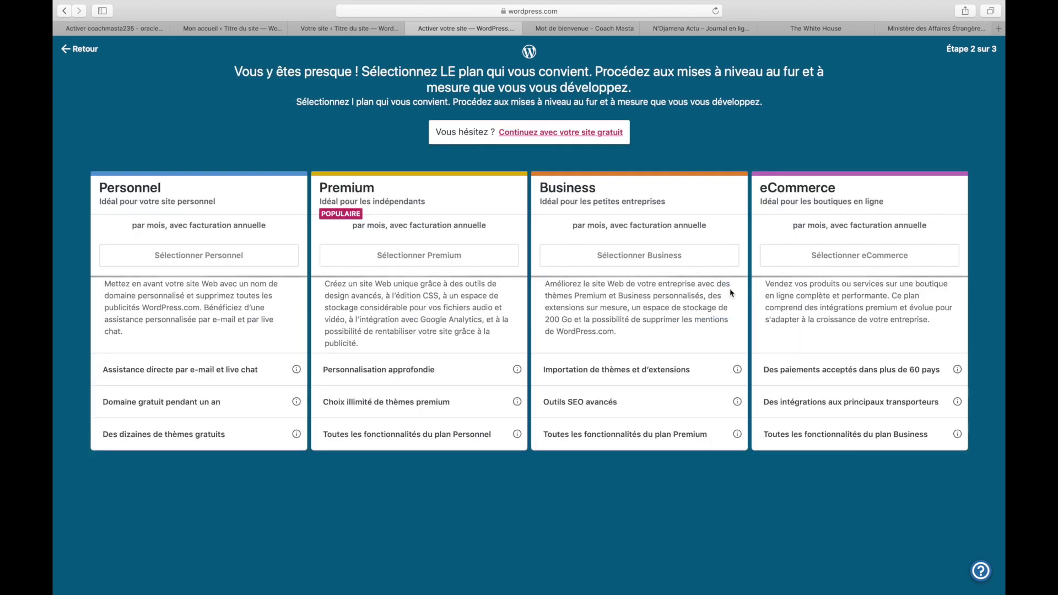
{"action": "left_click", "coordinate": [566, 135]}
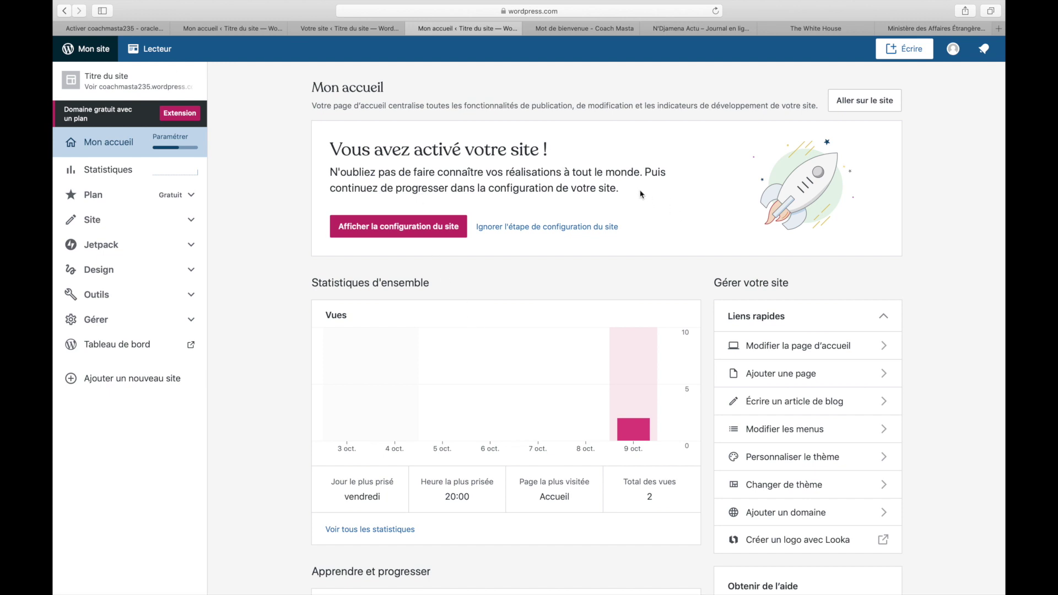
Step: Load coachmasta235.wordpress.com in a new tab using the autocompleted address
{"action": "key", "text": "super+t"}
{"action": "type", "text": "coa"}
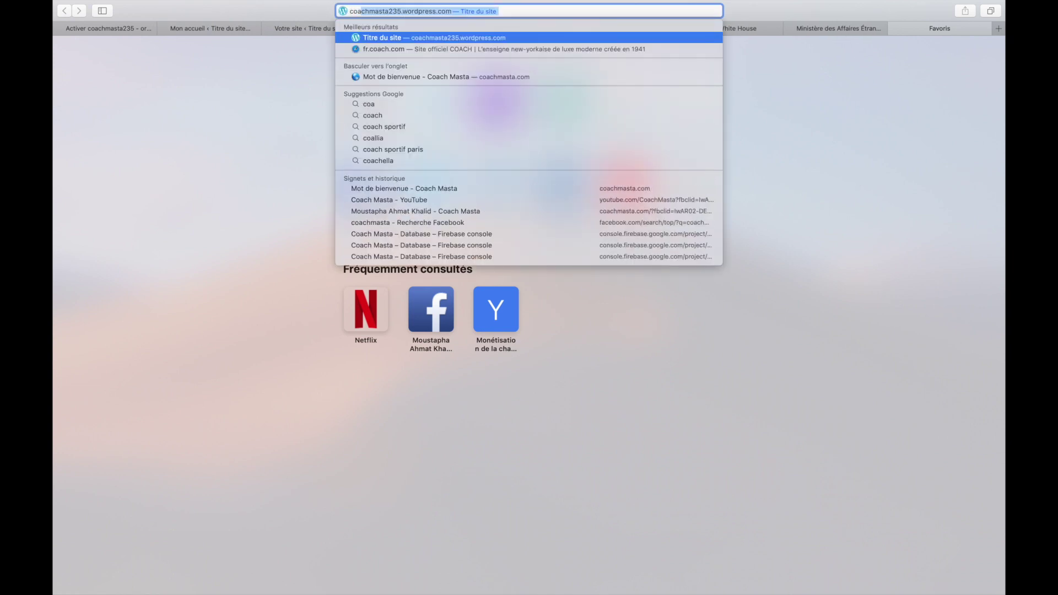
{"action": "key", "text": "Right"}
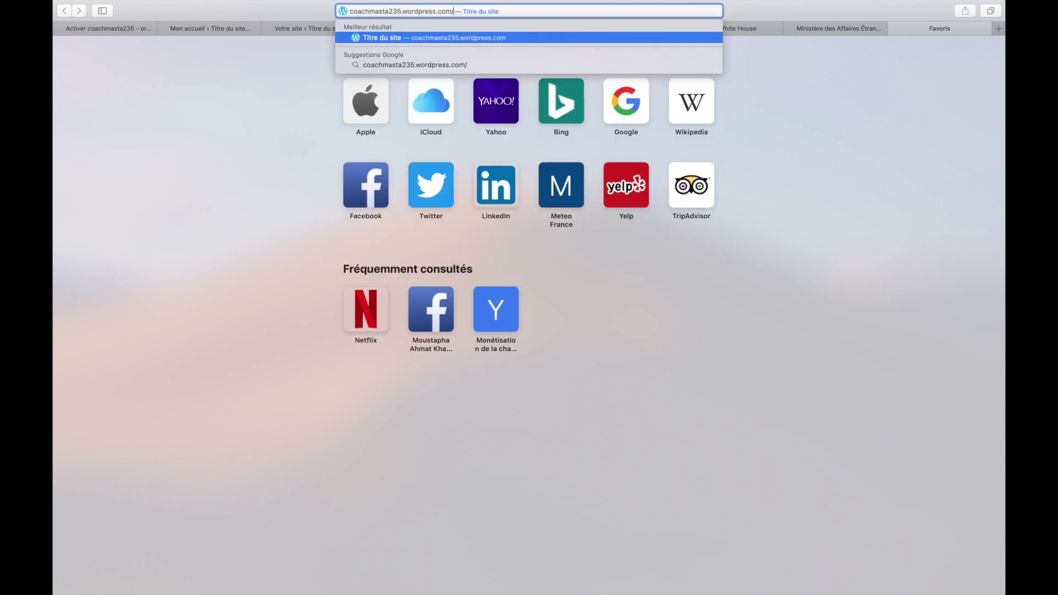
{"action": "key", "text": "Return"}
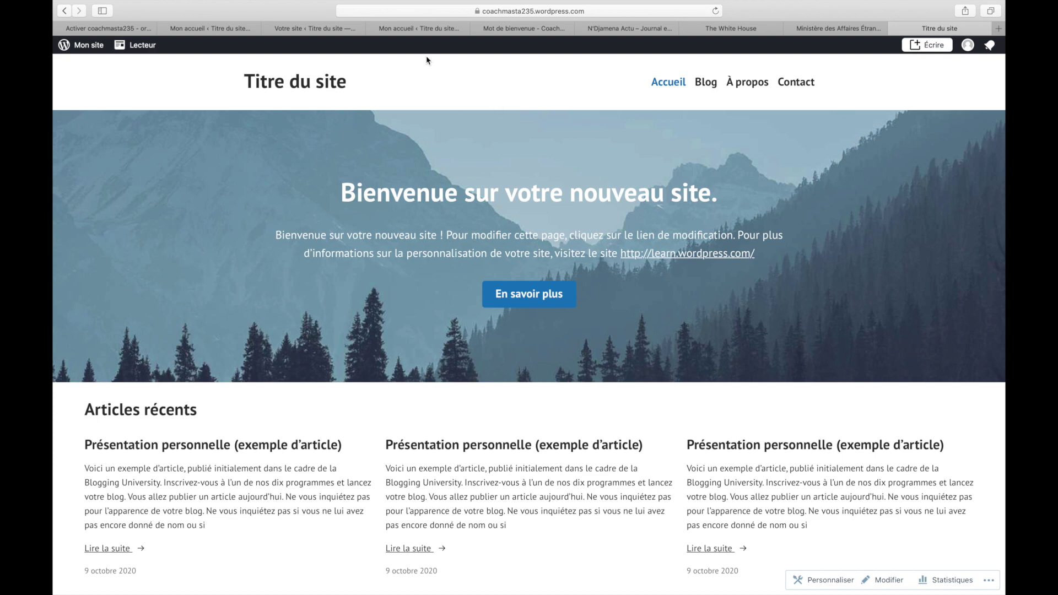
Step: Close the Coach Masta, news, government, live-site, preview, duplicate dashboard and Gmail tabs
{"action": "left_click", "coordinate": [301, 32]}
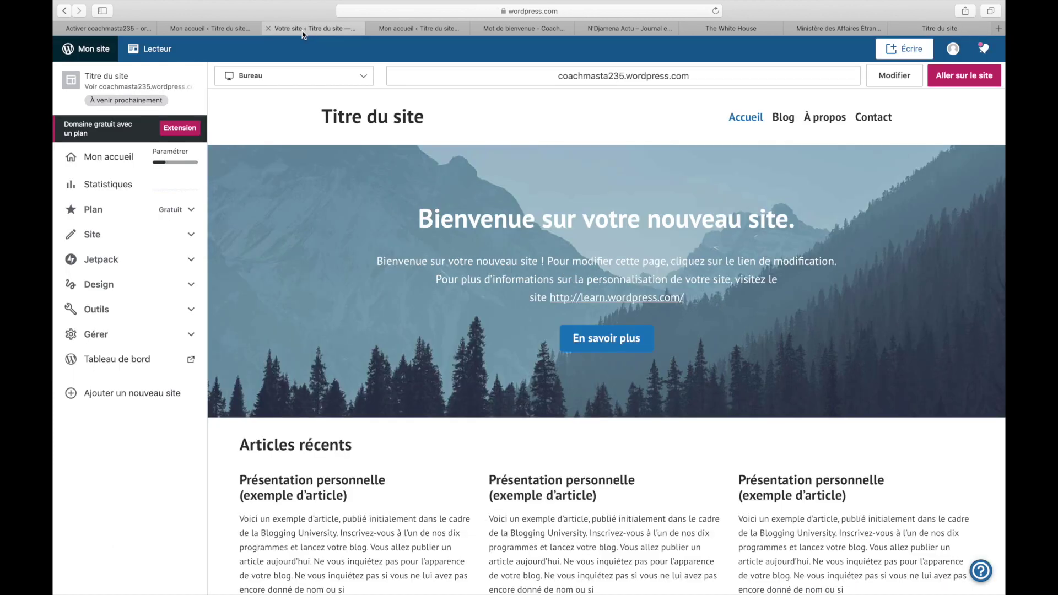
{"action": "left_click", "coordinate": [496, 32]}
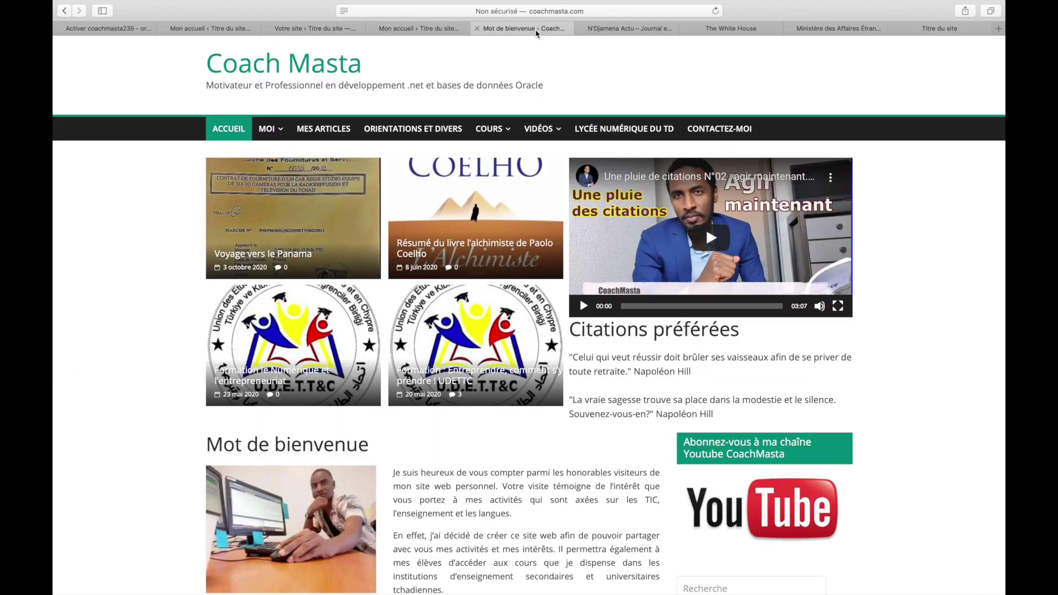
{"action": "left_click", "coordinate": [476, 29]}
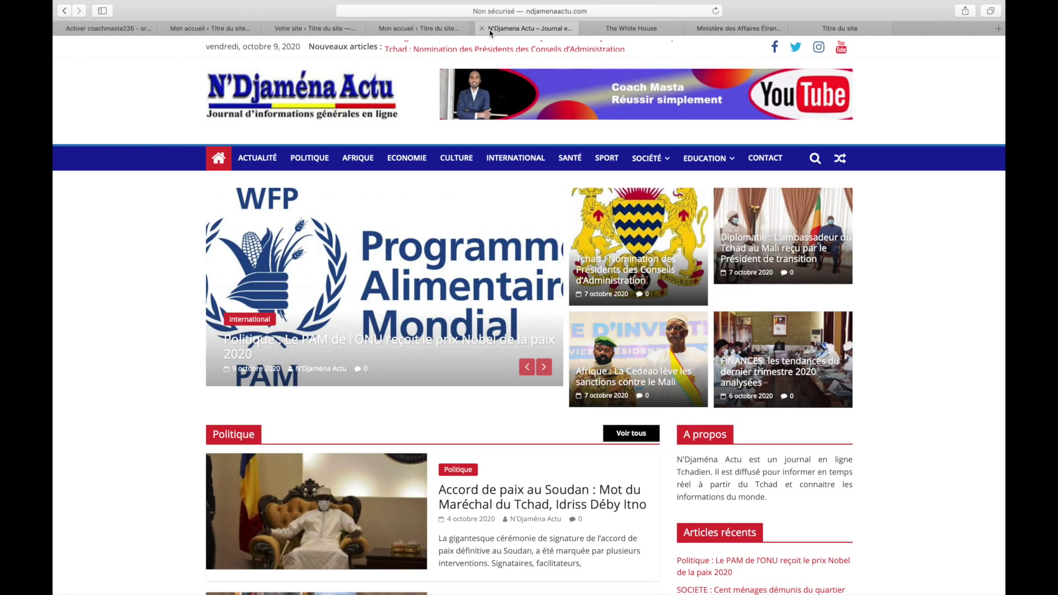
{"action": "left_click", "coordinate": [476, 28]}
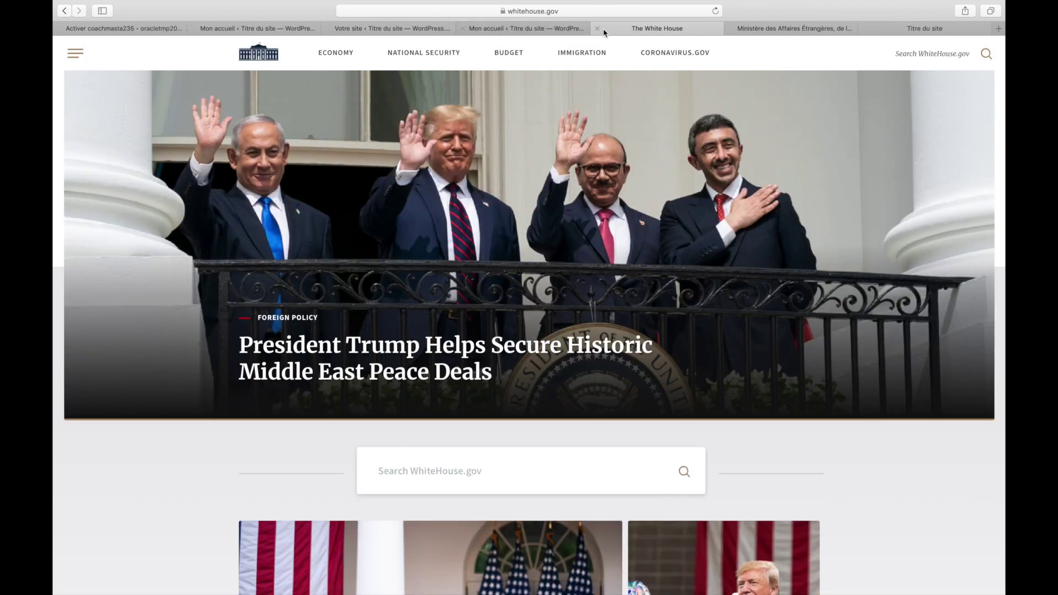
{"action": "left_click", "coordinate": [599, 29]}
{"action": "left_click", "coordinate": [598, 29]}
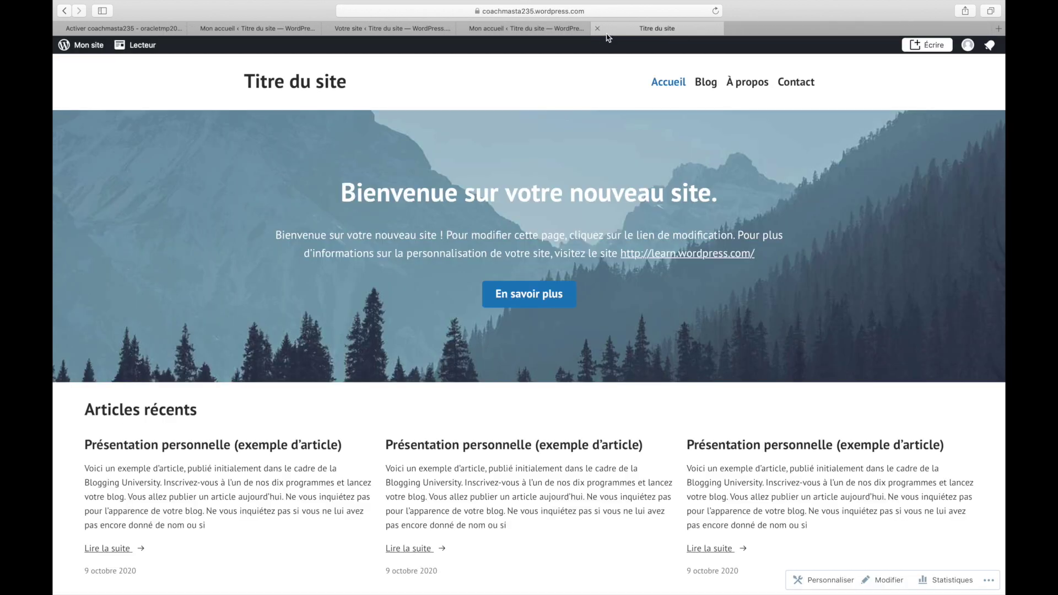
{"action": "left_click", "coordinate": [598, 29]}
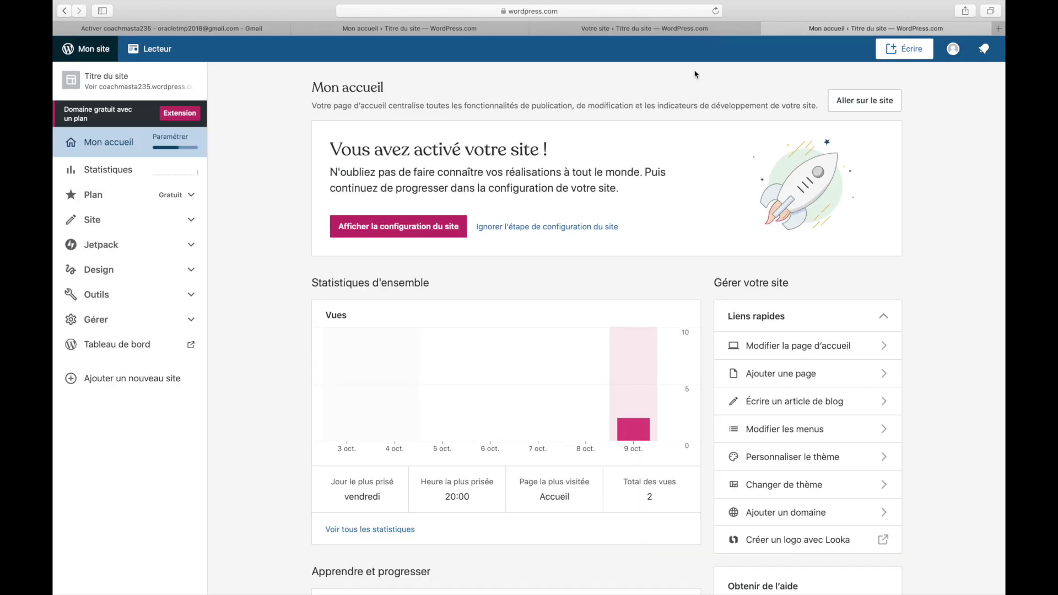
{"action": "left_click", "coordinate": [767, 28]}
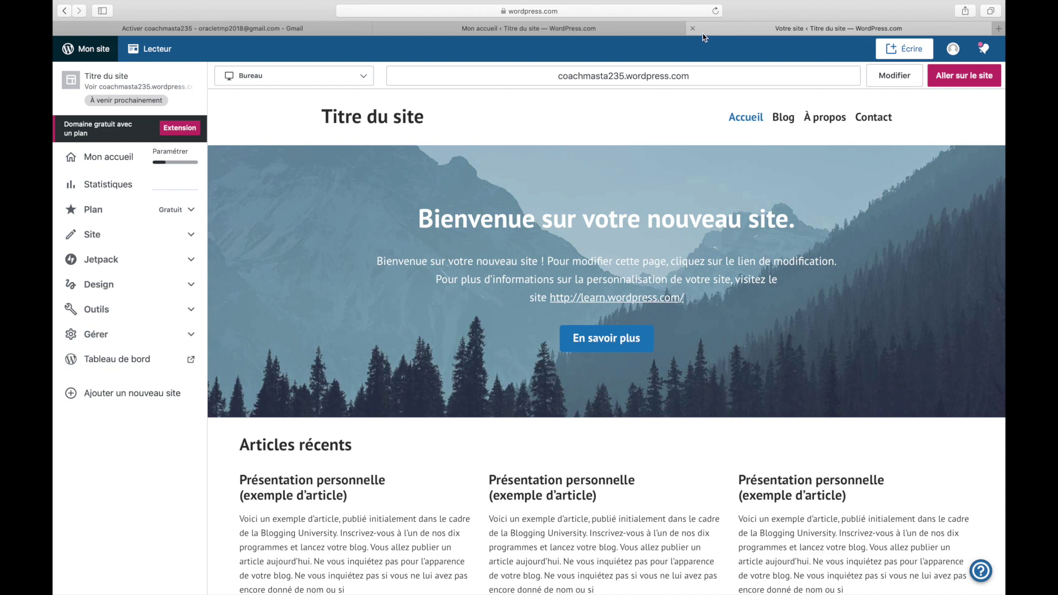
{"action": "left_click", "coordinate": [695, 31]}
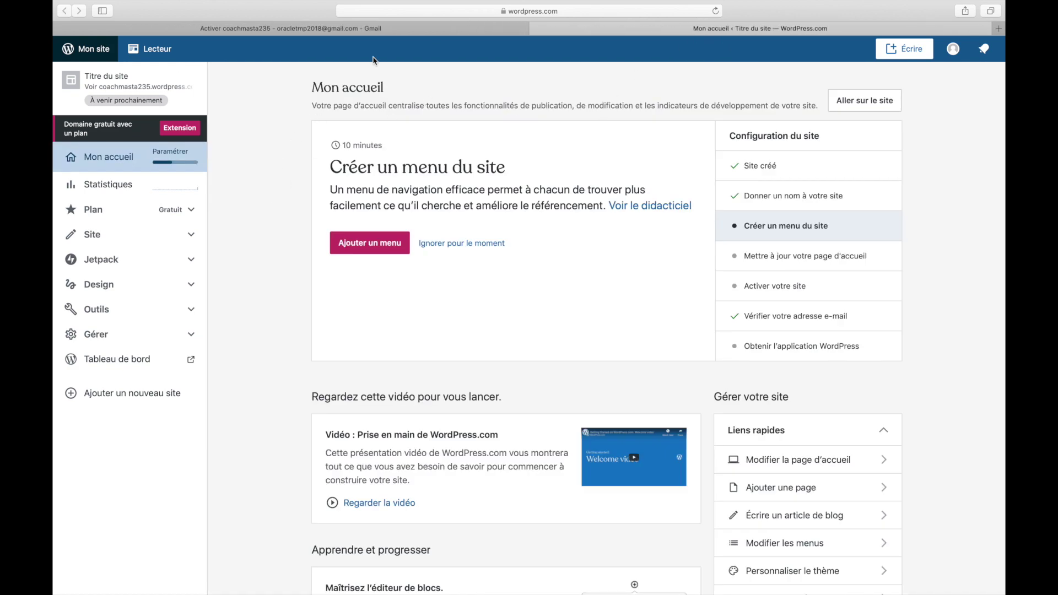
{"action": "left_click", "coordinate": [318, 28]}
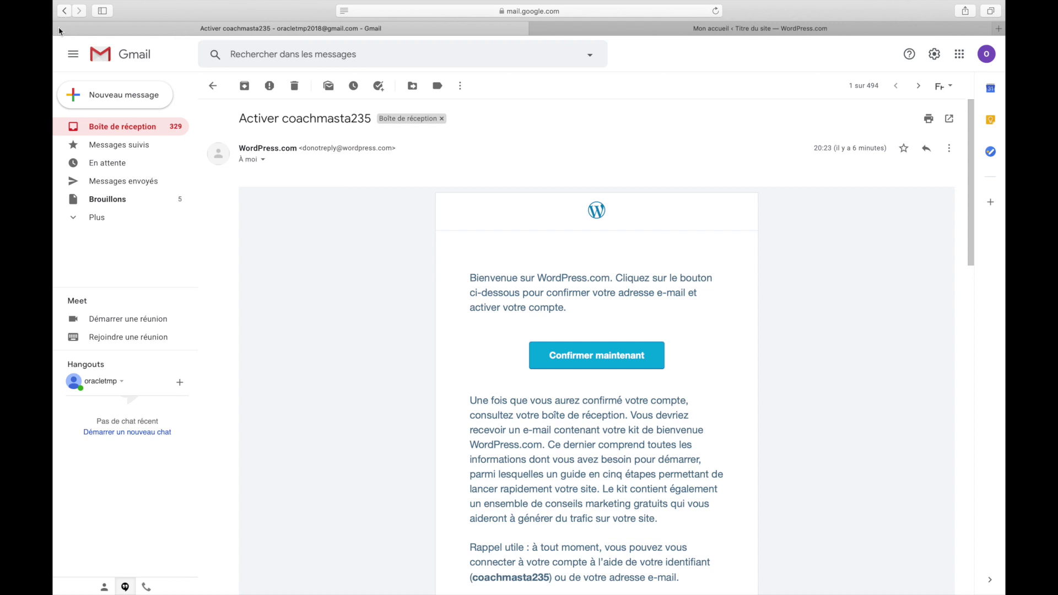
{"action": "left_click", "coordinate": [59, 28]}
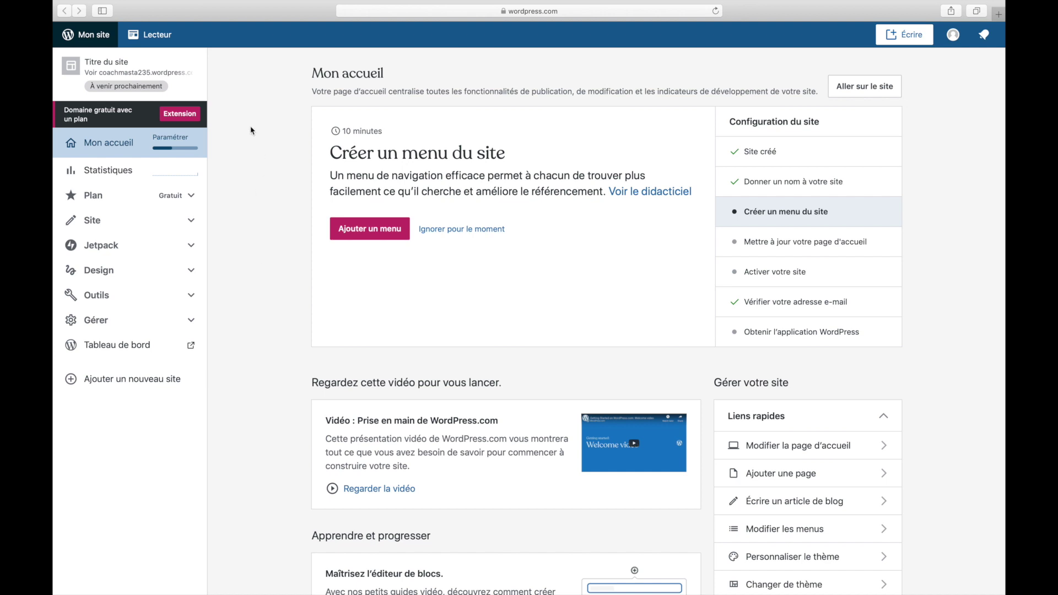
Step: Return to the Mon accueil dashboard and try loading coachmasta.com in a new tab
{"action": "left_click", "coordinate": [156, 37]}
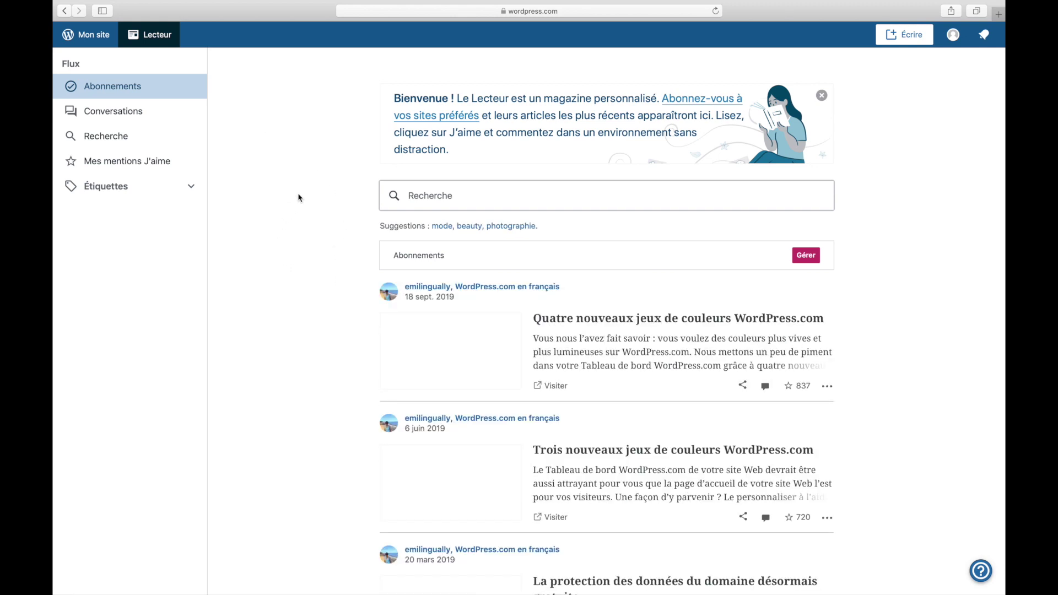
{"action": "left_click", "coordinate": [99, 36]}
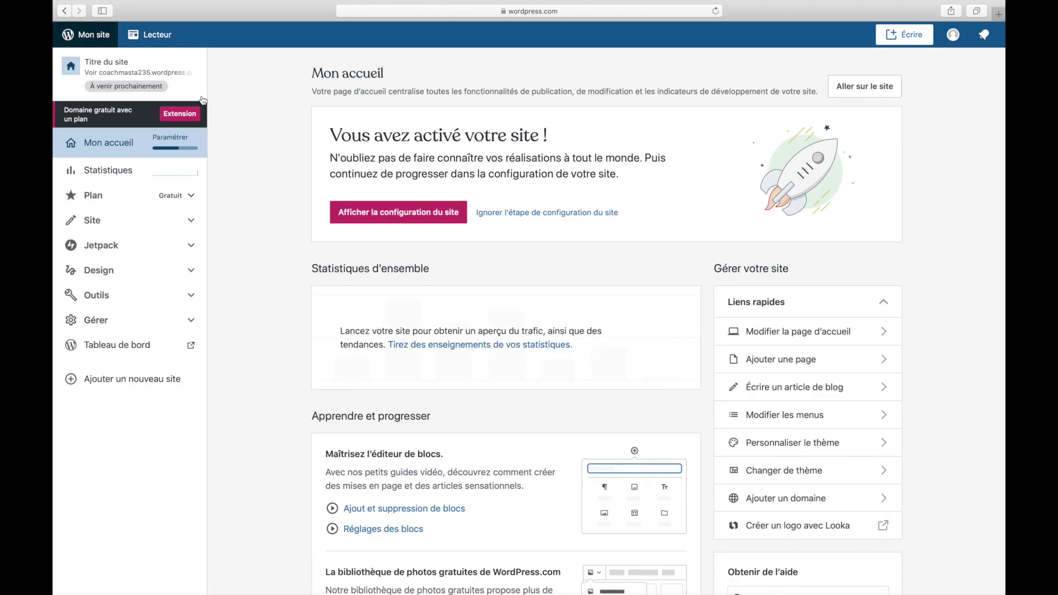
{"action": "key", "text": "super+t"}
{"action": "type", "text": "coachmasta.com"}
{"action": "key", "text": "Return"}
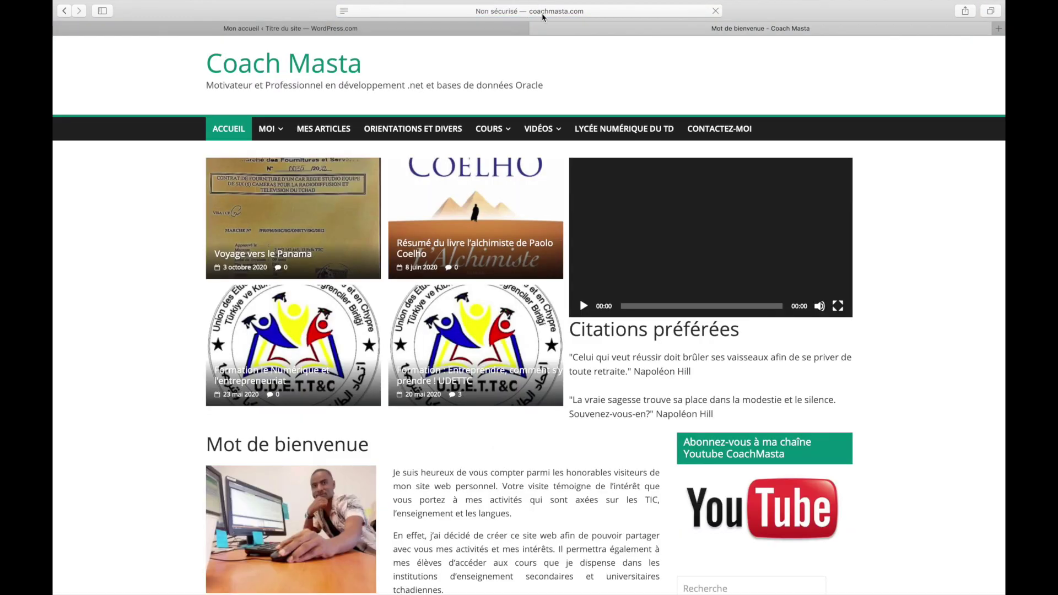
Step: Correct the address to load coachmasta235.wordpress.com, then go back to the dashboard tab
{"action": "key", "text": "super+l"}
{"action": "type", "text": "coachmasta.com/"}
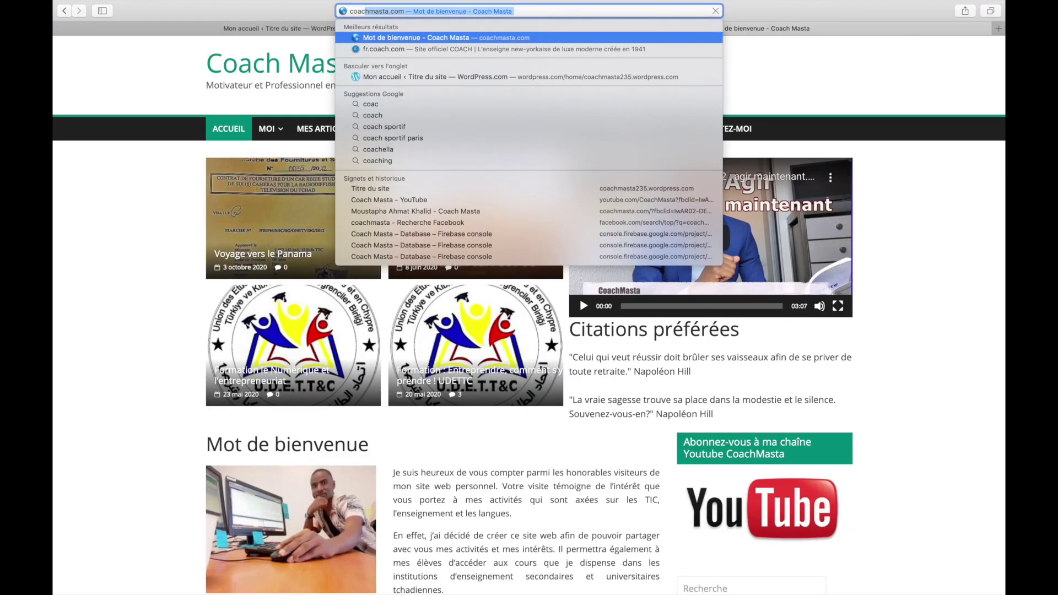
{"action": "key", "text": "BackSpace"}
{"action": "key", "text": "BackSpace"}
{"action": "key", "text": "BackSpace"}
{"action": "key", "text": "BackSpace"}
{"action": "key", "text": "BackSpace"}
{"action": "type", "text": "2"}
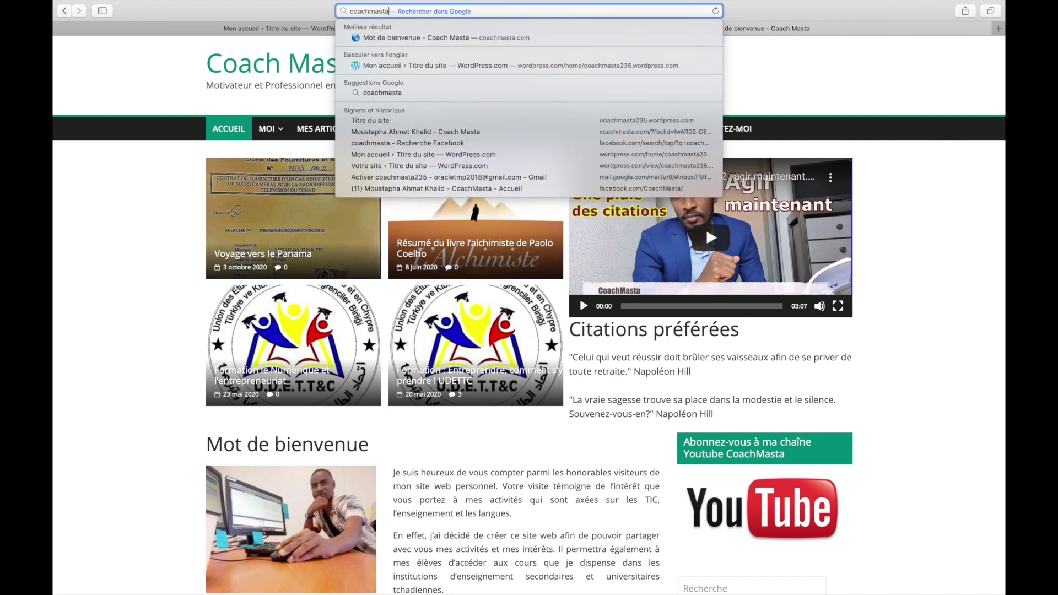
{"action": "key", "text": "Return"}
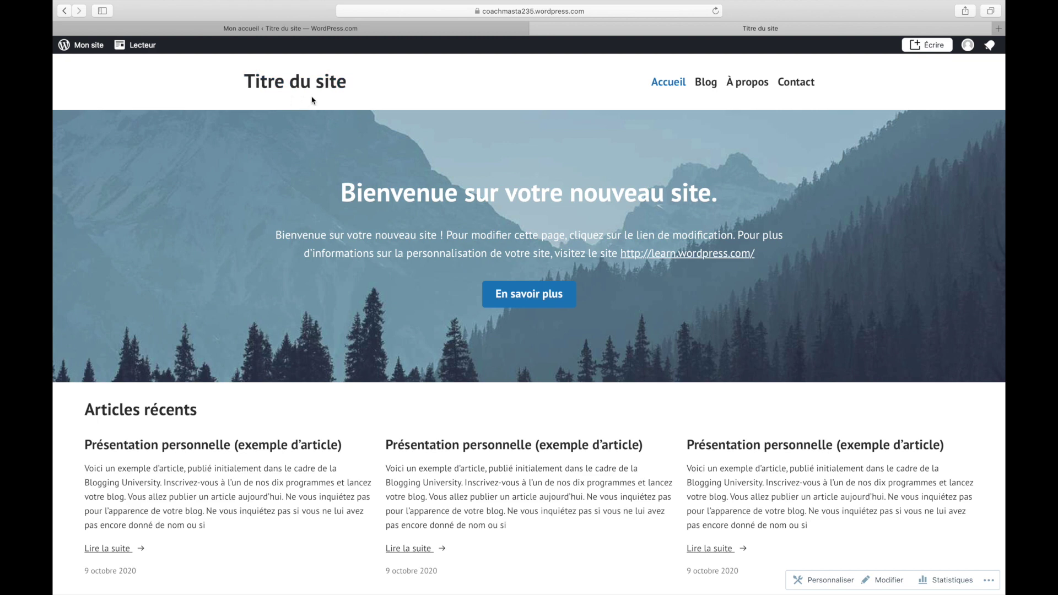
{"action": "left_click", "coordinate": [272, 30]}
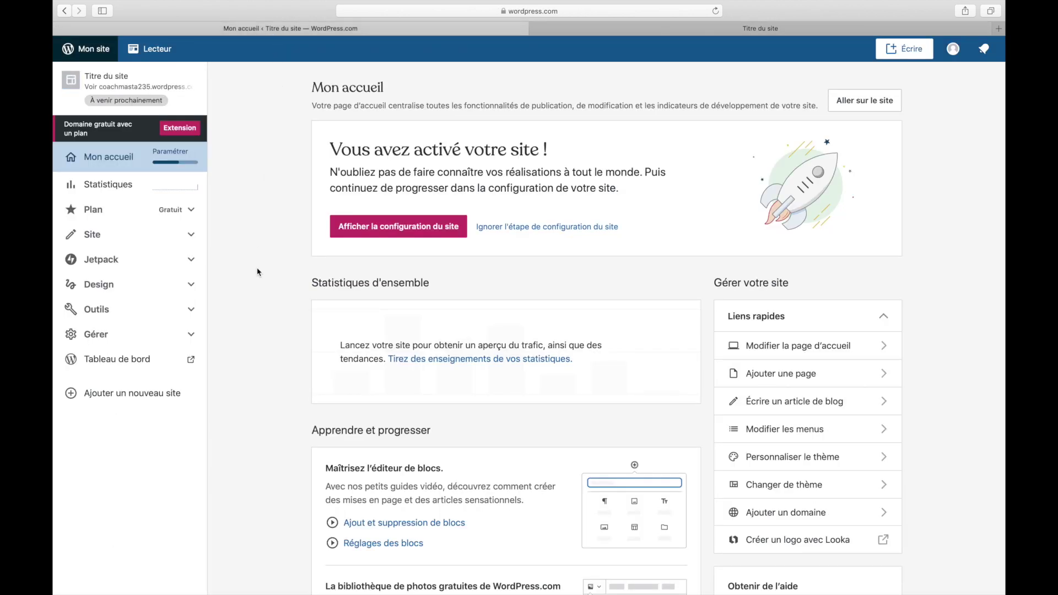
Step: In Gérer > Réglages, change the site title to 'Formation de CoachMasta'
{"action": "left_click", "coordinate": [193, 339]}
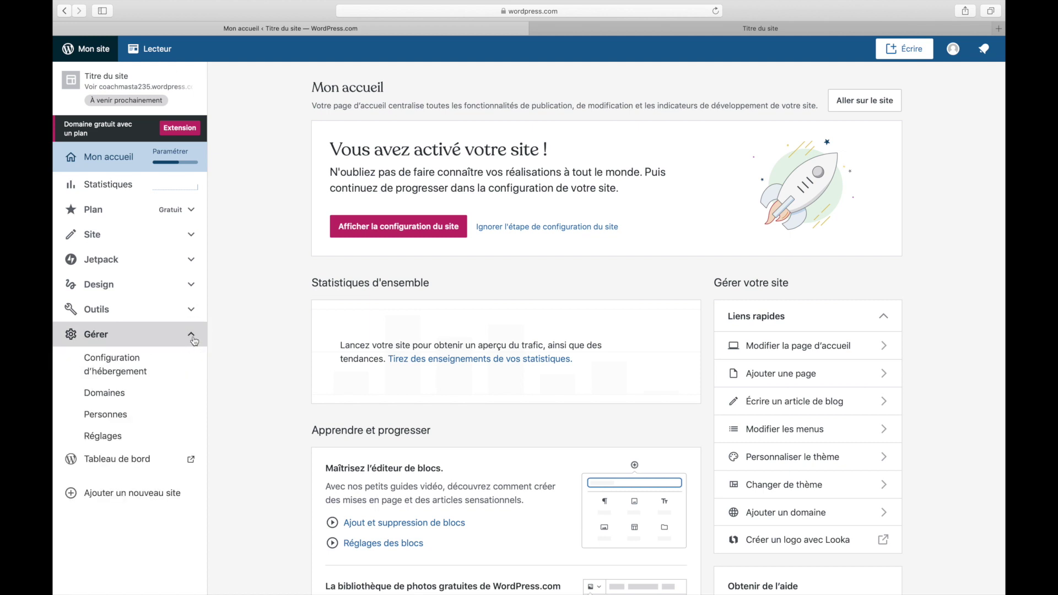
{"action": "left_click", "coordinate": [124, 436]}
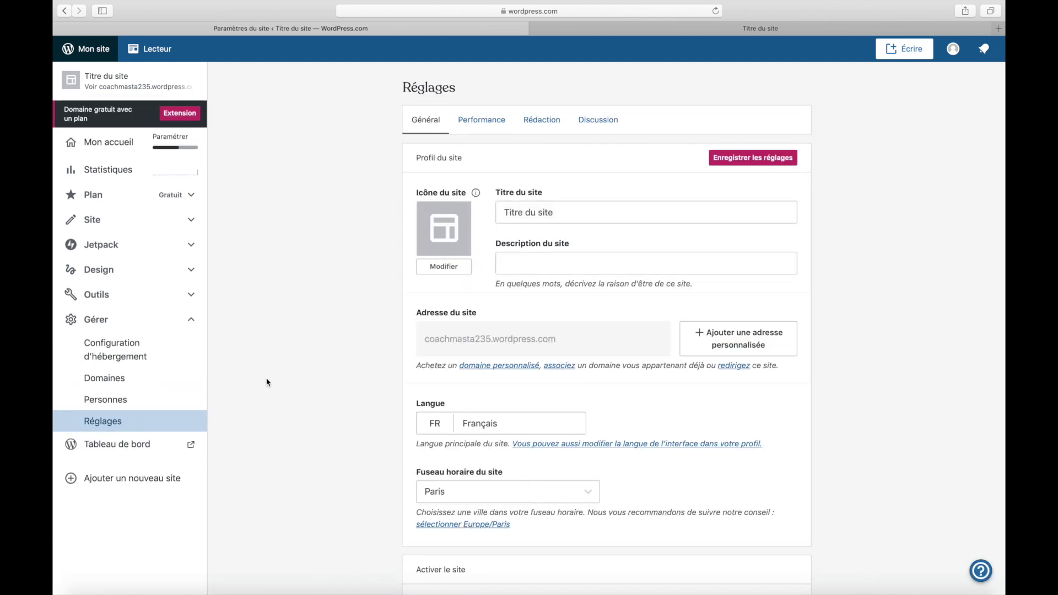
{"action": "left_click_drag", "start_coordinate": [562, 212], "coordinate": [502, 212]}
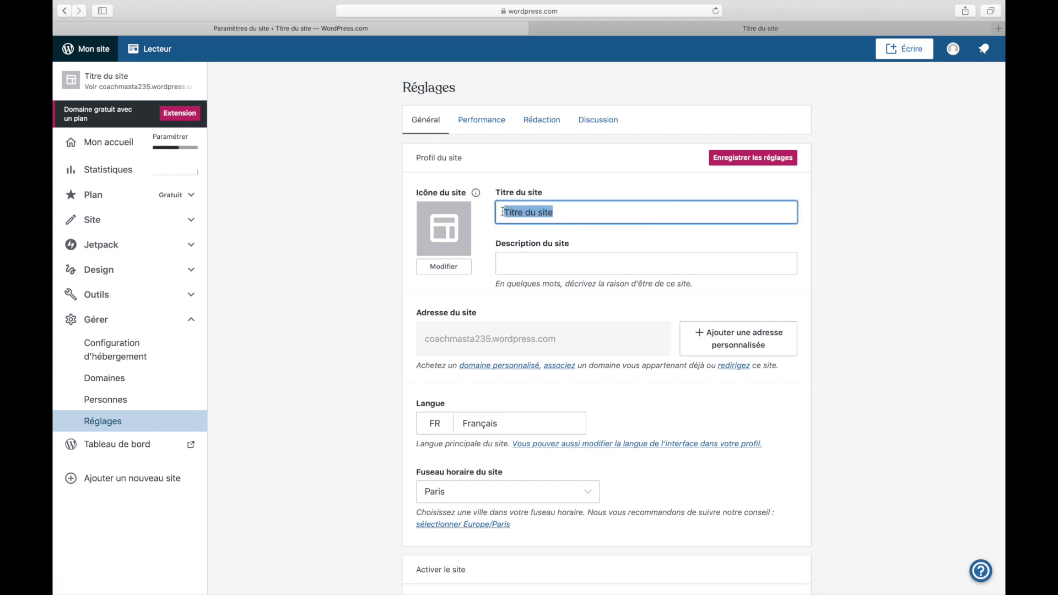
{"action": "type", "text": "Foramti"}
{"action": "type", "text": "o"}
{"action": "key", "text": "BackSpace"}
{"action": "key", "text": "BackSpace"}
{"action": "key", "text": "BackSpace"}
{"action": "key", "text": "BackSpace"}
{"action": "key", "text": "BackSpace"}
{"action": "type", "text": "mation de Coach"}
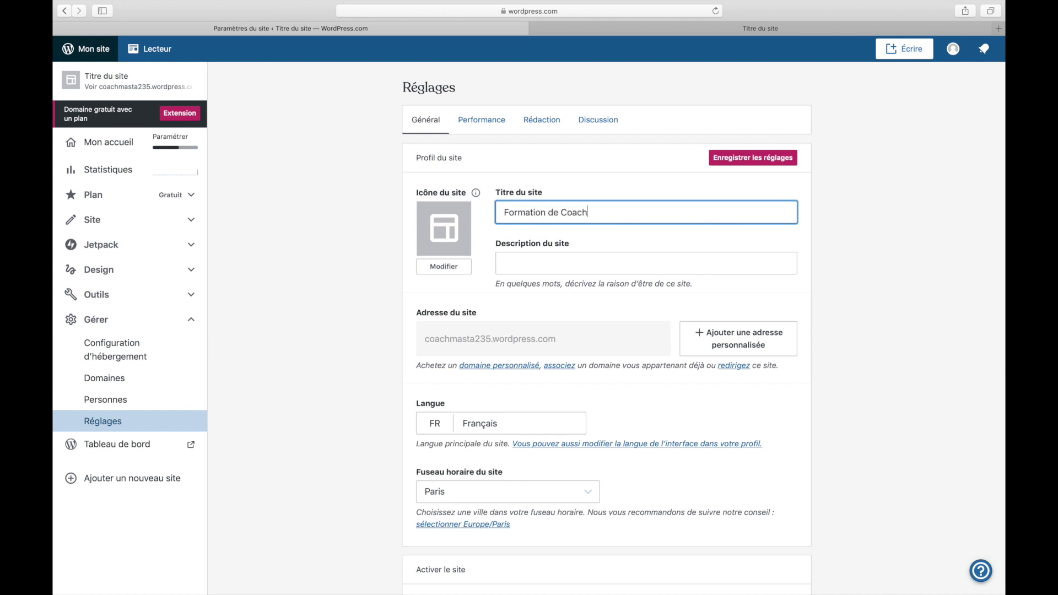
{"action": "type", "text": "Masta"}
Step: Enter 'Formation sur WordPress' as the site description and save the settings
{"action": "left_click", "coordinate": [545, 256]}
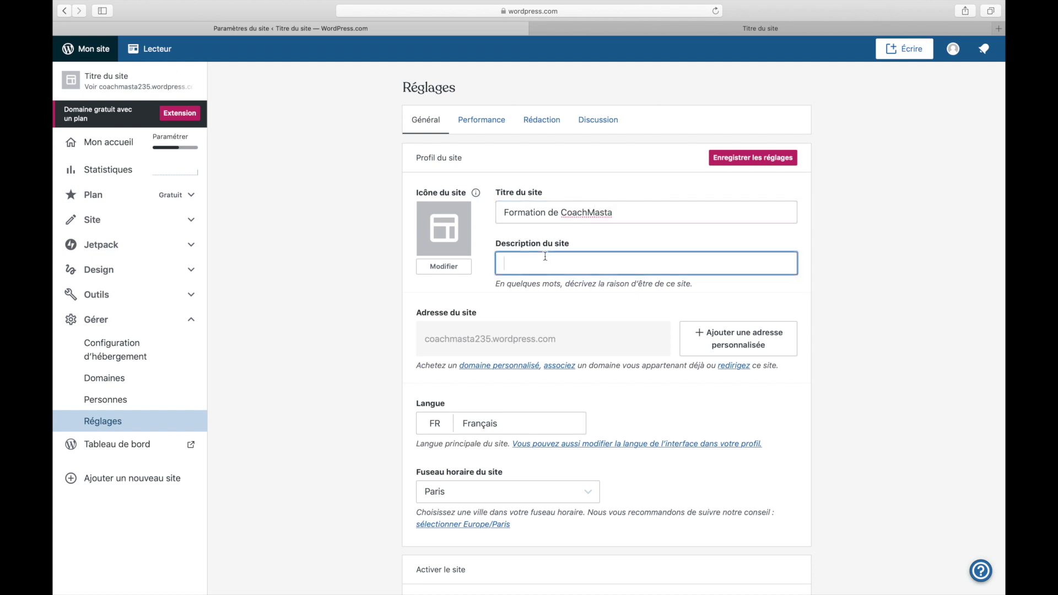
{"action": "type", "text": "Formation sur WordPress"}
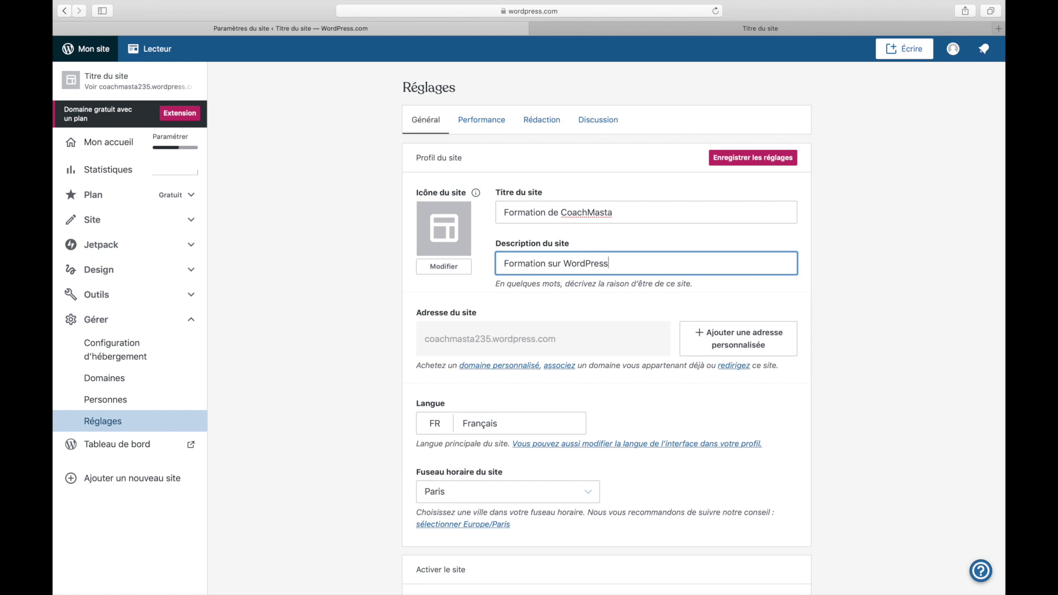
{"action": "left_click", "coordinate": [732, 161]}
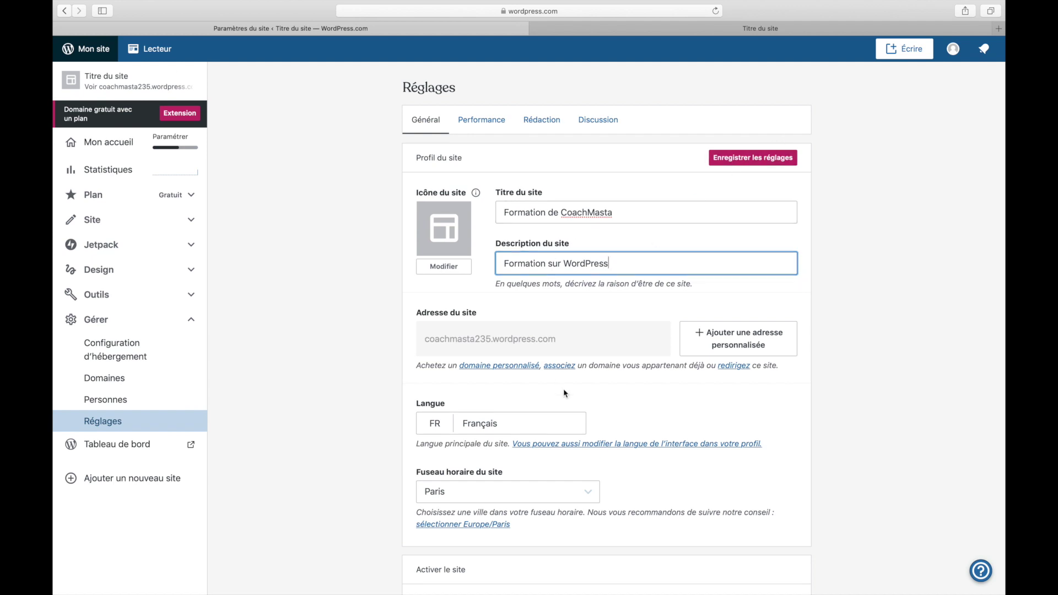
Step: Save the settings again until 'Vos réglages ont bien été enregistrés !' is confirmed
{"action": "scroll", "coordinate": [564, 389], "scroll_direction": "down", "scroll_amount": 5}
{"action": "scroll", "coordinate": [564, 389], "scroll_direction": "down", "scroll_amount": 2}
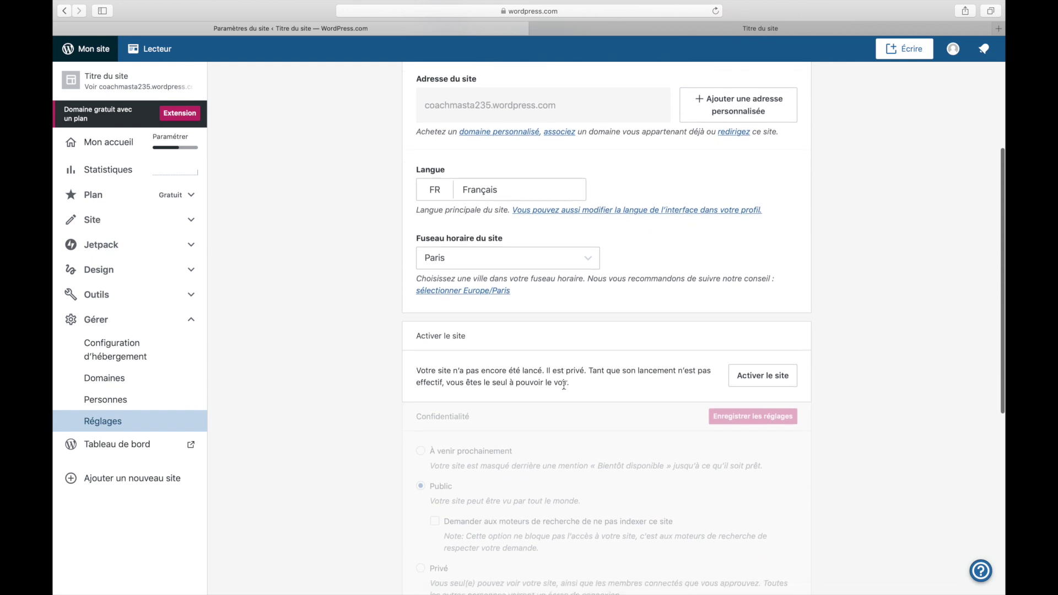
{"action": "scroll", "coordinate": [564, 386], "scroll_direction": "up", "scroll_amount": 1}
{"action": "scroll", "coordinate": [564, 385], "scroll_direction": "up", "scroll_amount": 3}
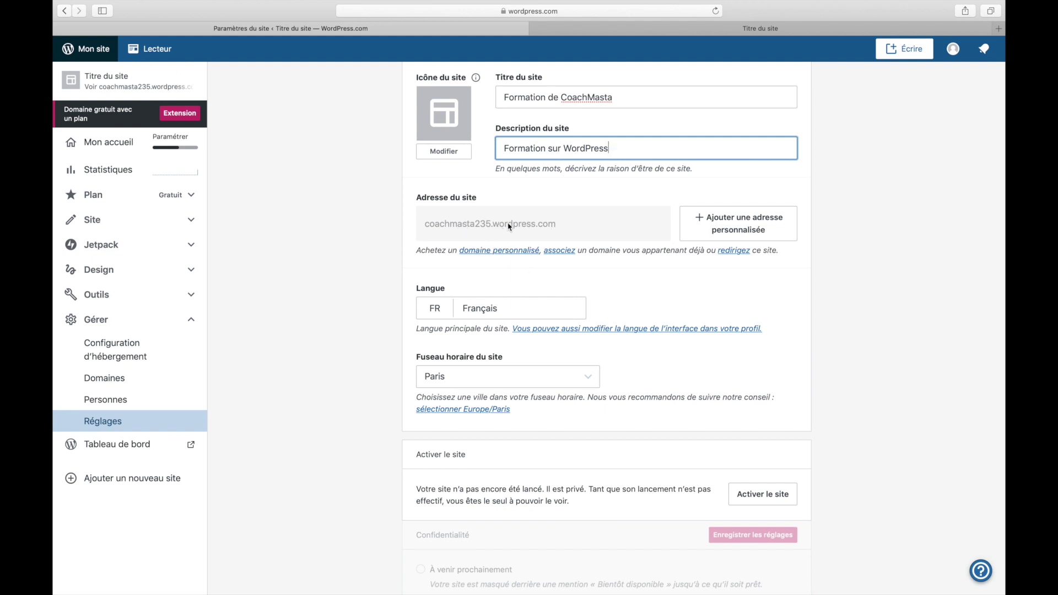
{"action": "scroll", "coordinate": [494, 187], "scroll_direction": "up", "scroll_amount": 2}
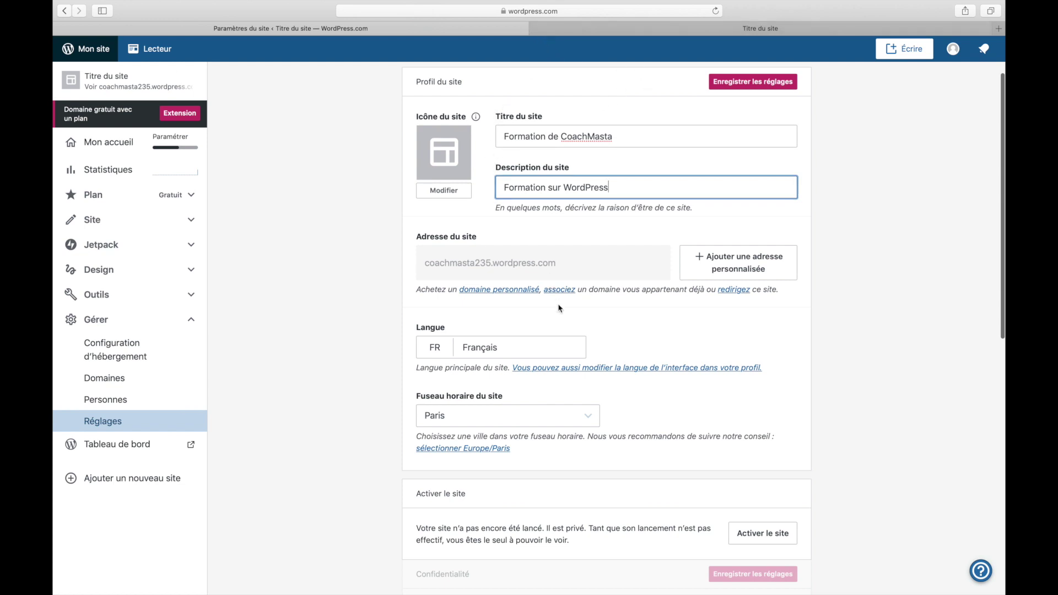
{"action": "scroll", "coordinate": [559, 308], "scroll_direction": "down", "scroll_amount": 5}
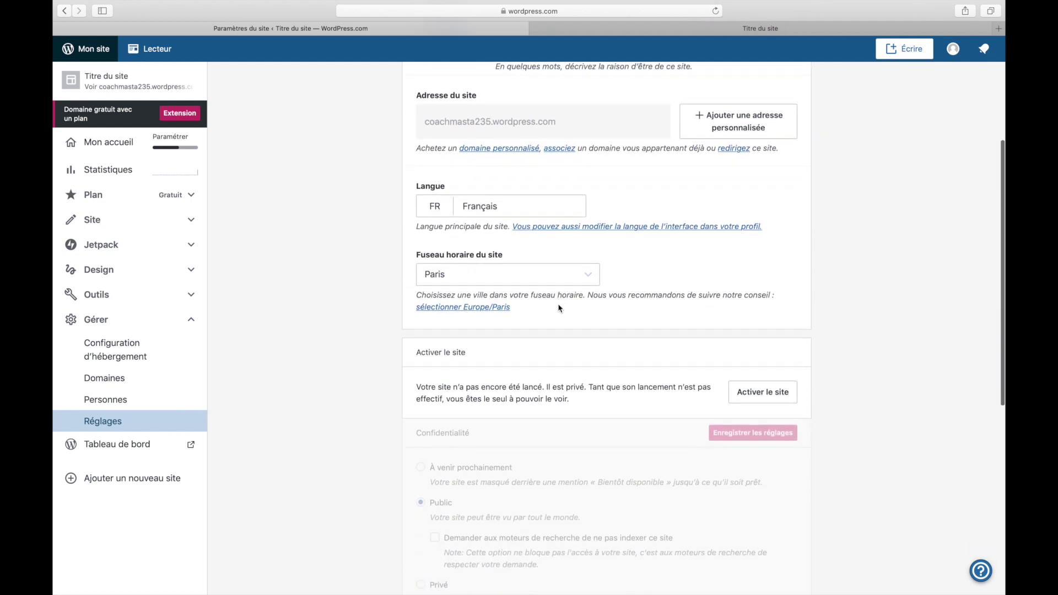
{"action": "scroll", "coordinate": [559, 308], "scroll_direction": "down", "scroll_amount": 1}
{"action": "scroll", "coordinate": [559, 308], "scroll_direction": "up", "scroll_amount": 7}
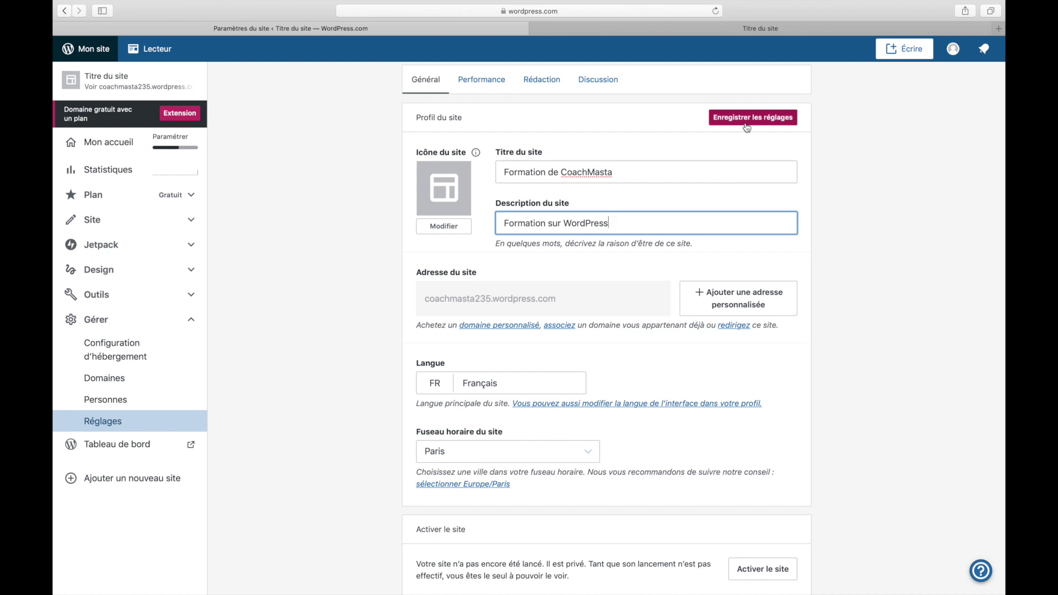
{"action": "left_click", "coordinate": [747, 127]}
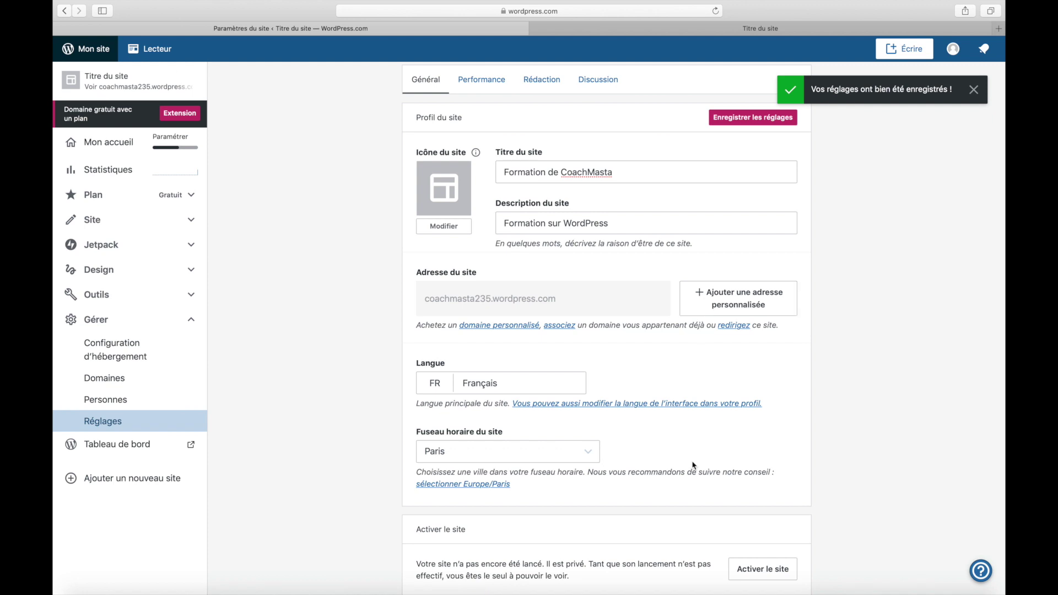
{"action": "scroll", "coordinate": [693, 465], "scroll_direction": "down", "scroll_amount": 5}
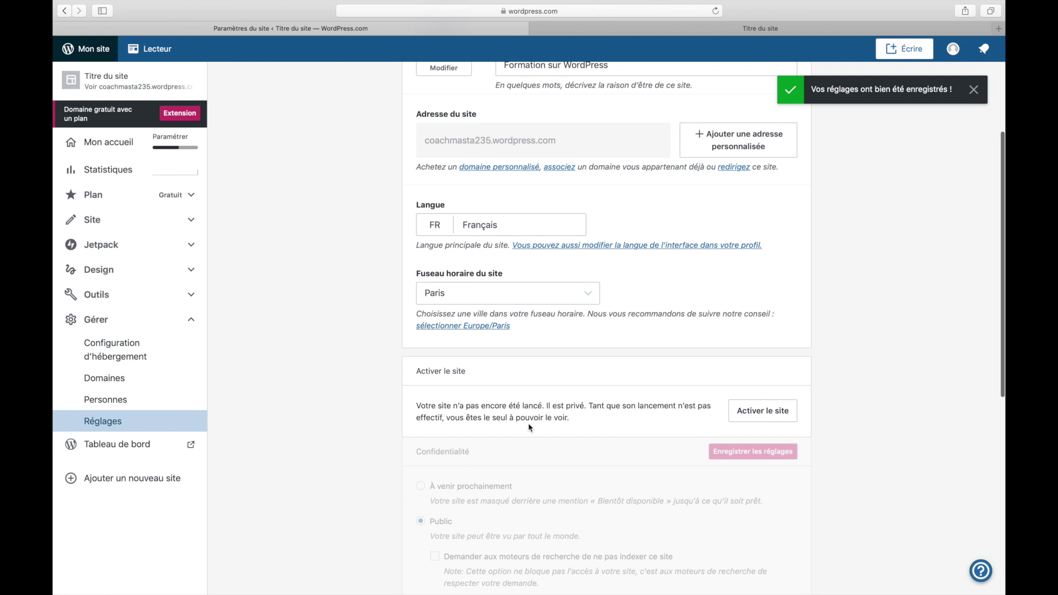
Step: Launch the site, skipping the custom domain and staying on the free plan
{"action": "left_click", "coordinate": [746, 418]}
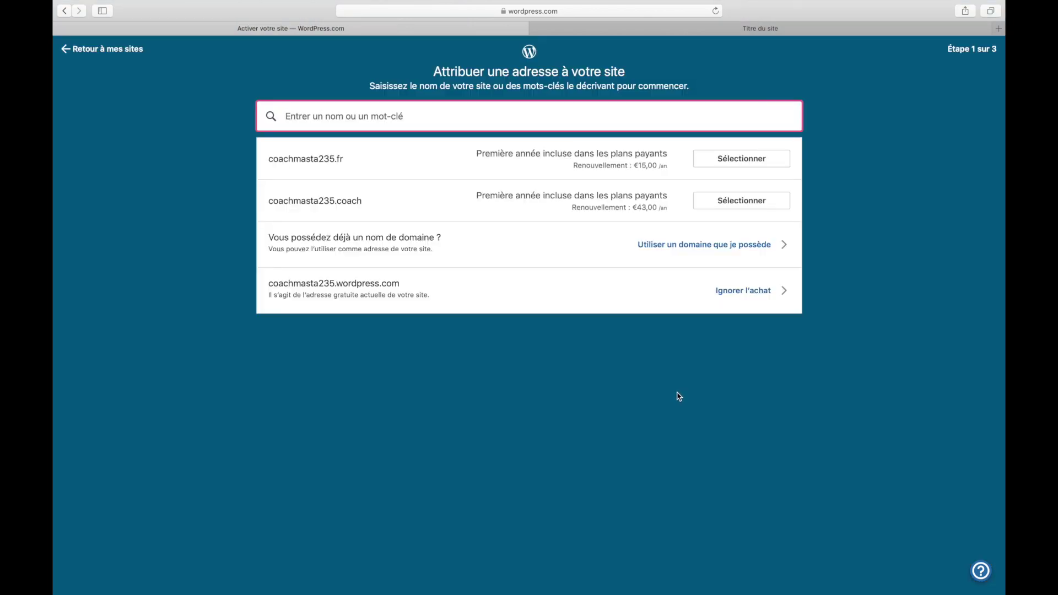
{"action": "left_click", "coordinate": [746, 296]}
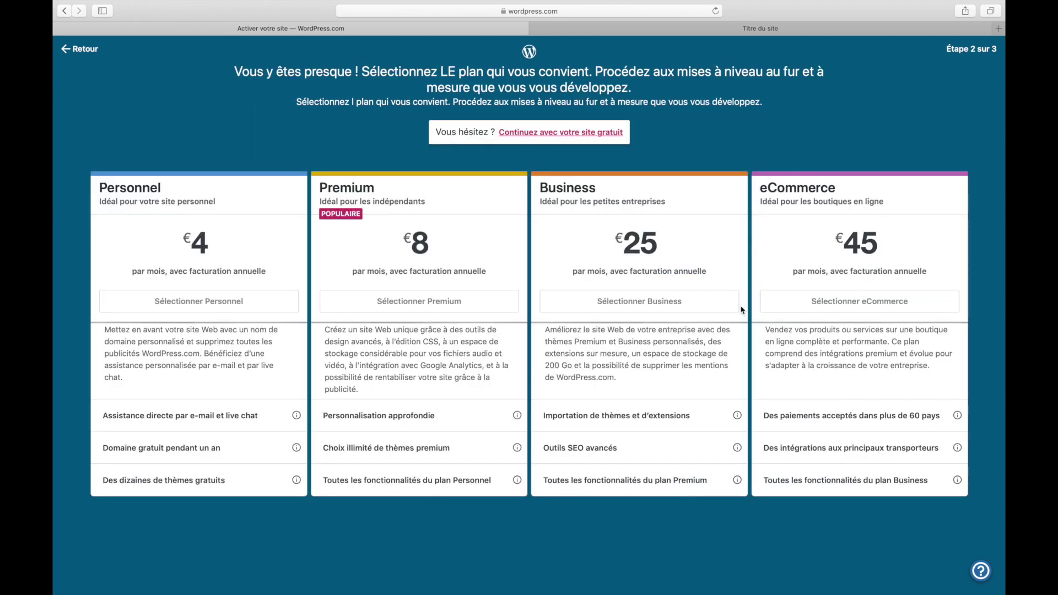
{"action": "left_click", "coordinate": [550, 133]}
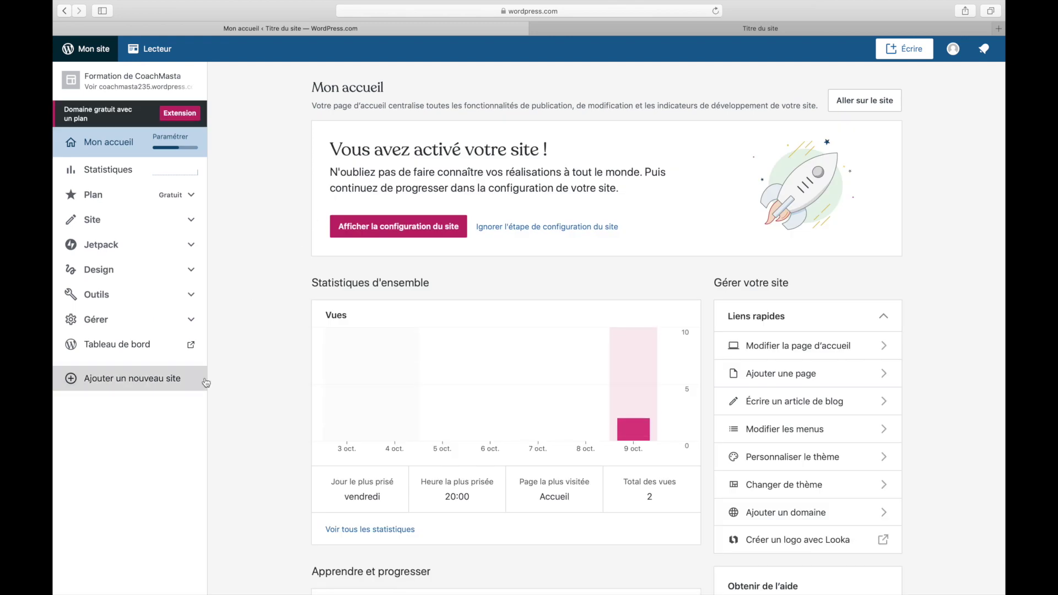
Step: Open Gérer > Réglages and review the general site settings
{"action": "left_click", "coordinate": [100, 321]}
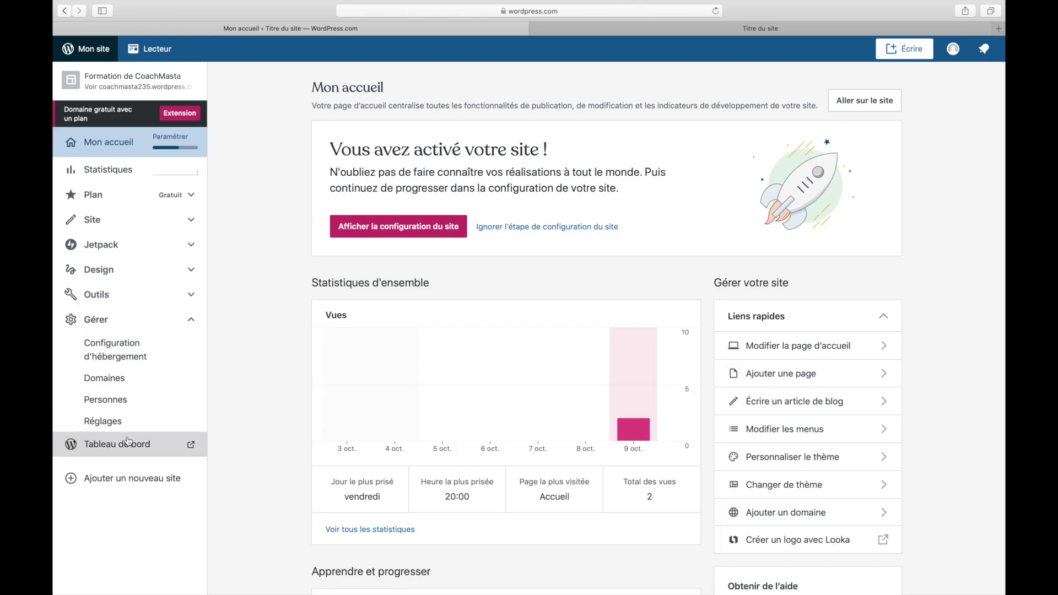
{"action": "left_click", "coordinate": [130, 421]}
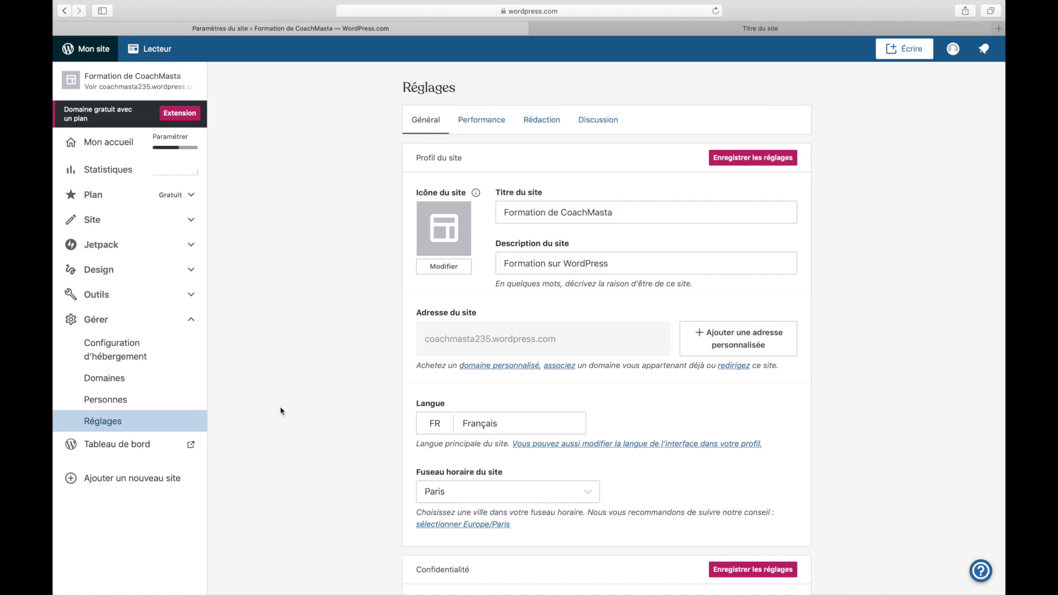
{"action": "scroll", "coordinate": [418, 441], "scroll_direction": "down", "scroll_amount": 5}
{"action": "scroll", "coordinate": [605, 478], "scroll_direction": "down", "scroll_amount": 1}
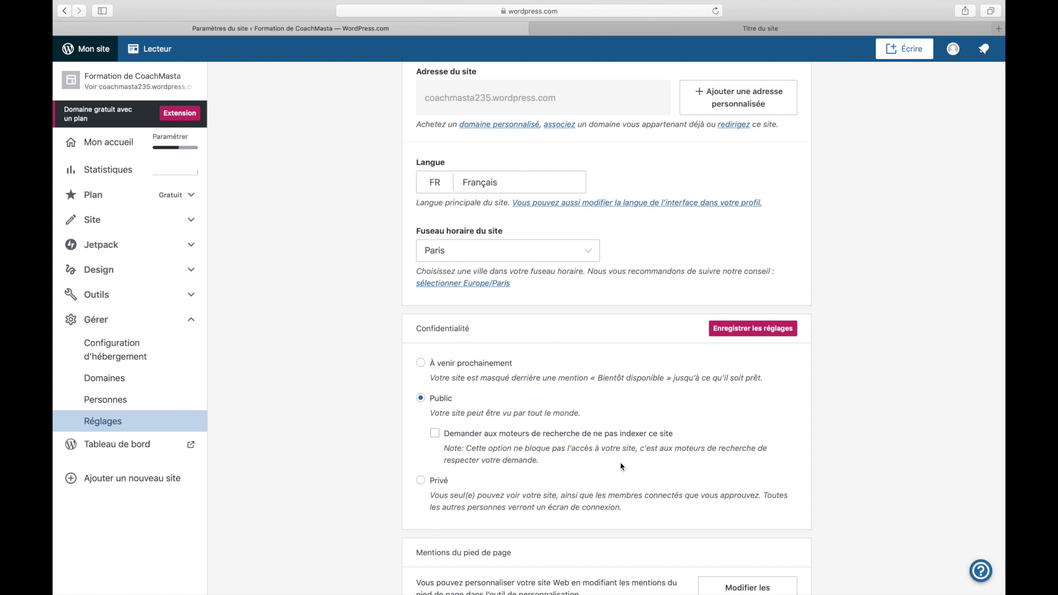
{"action": "scroll", "coordinate": [621, 466], "scroll_direction": "down", "scroll_amount": 5}
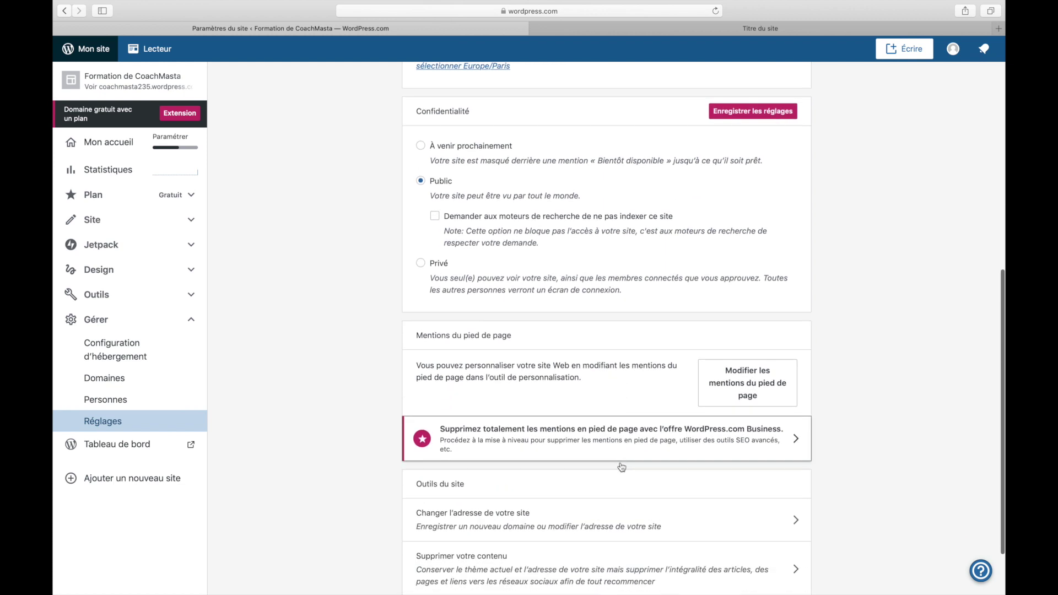
{"action": "scroll", "coordinate": [892, 334], "scroll_direction": "up", "scroll_amount": 10}
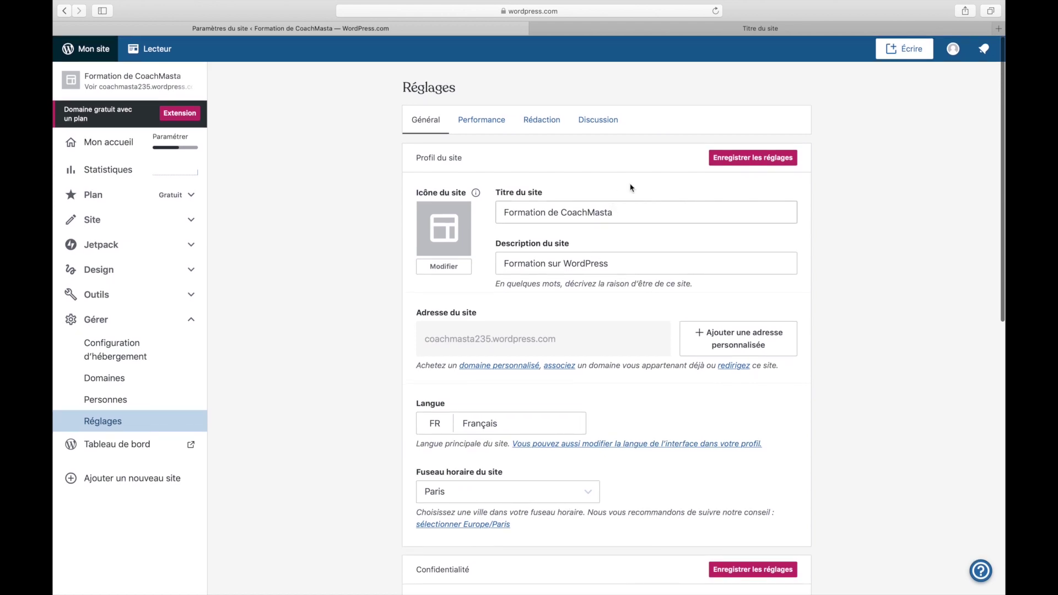
Step: Reload the live site tab to see the 'Formation de CoachMasta' header and tagline
{"action": "left_click", "coordinate": [666, 30]}
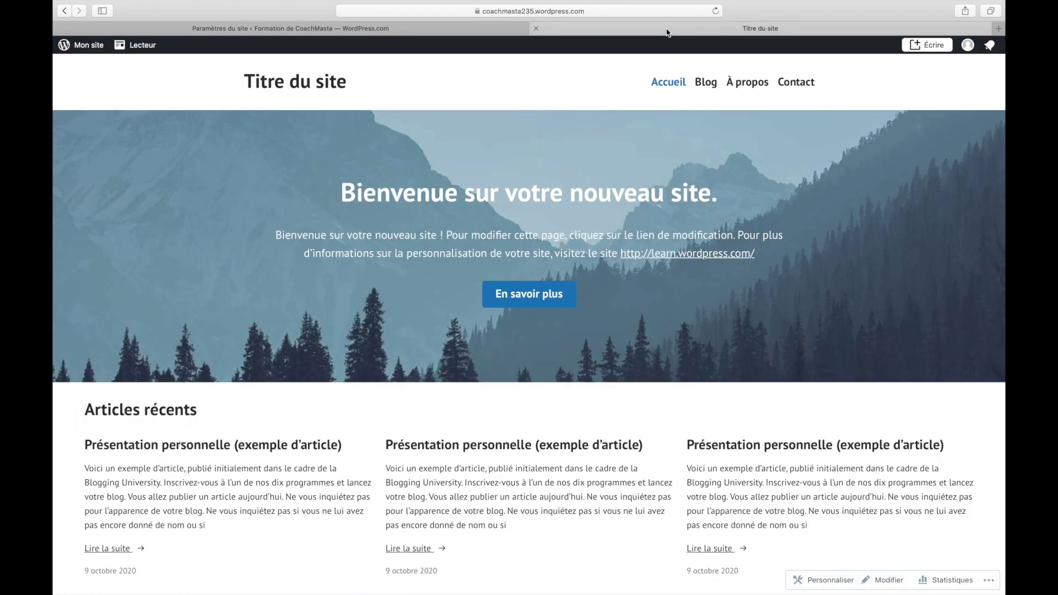
{"action": "left_click", "coordinate": [578, 10]}
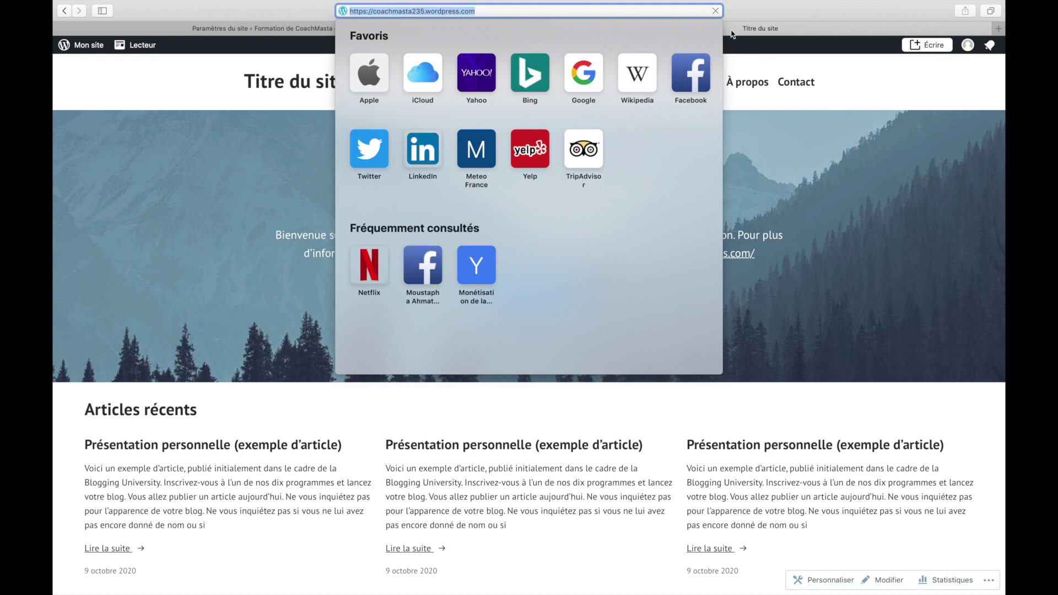
{"action": "left_click", "coordinate": [157, 150]}
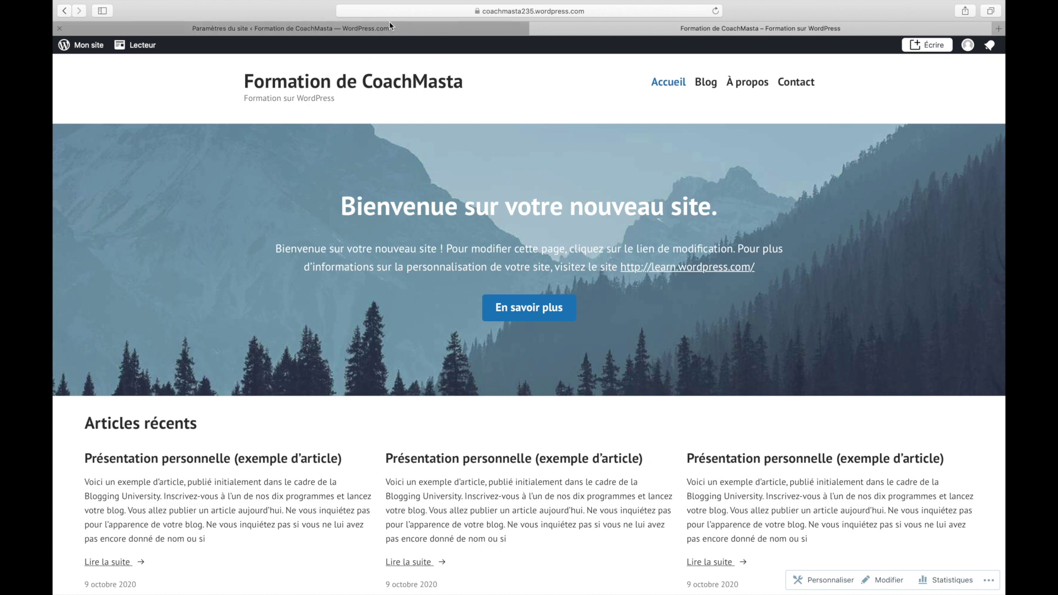
{"action": "left_click", "coordinate": [368, 28]}
Step: Save the description 'Formation complète et gratuite sur WordPress' and reload the live site to confirm
{"action": "left_click", "coordinate": [548, 263]}
{"action": "type", "text": "complète sur WordPress"}
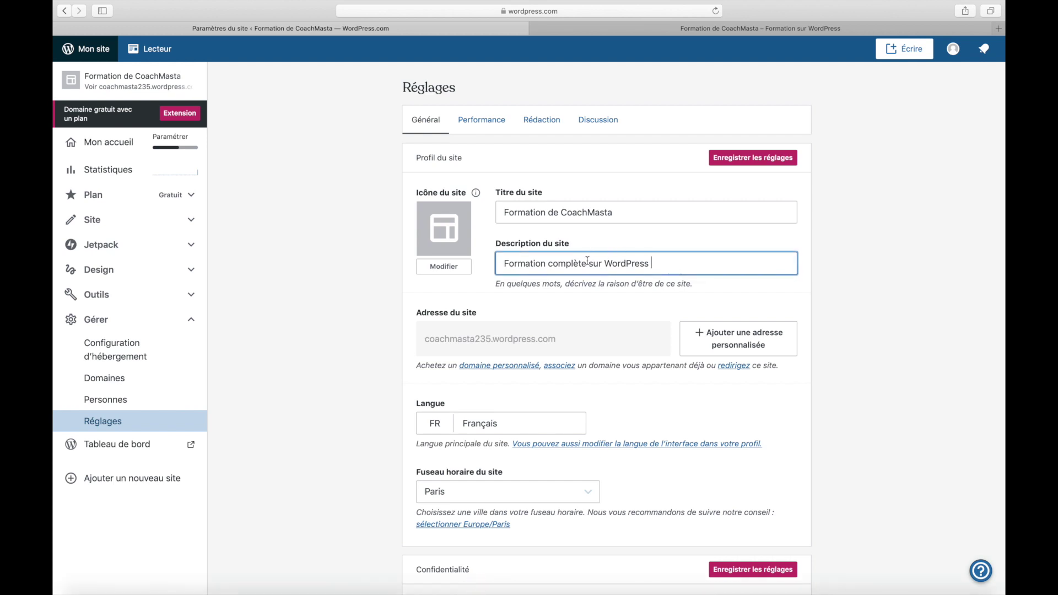
{"action": "type", "text": " et gratuite"}
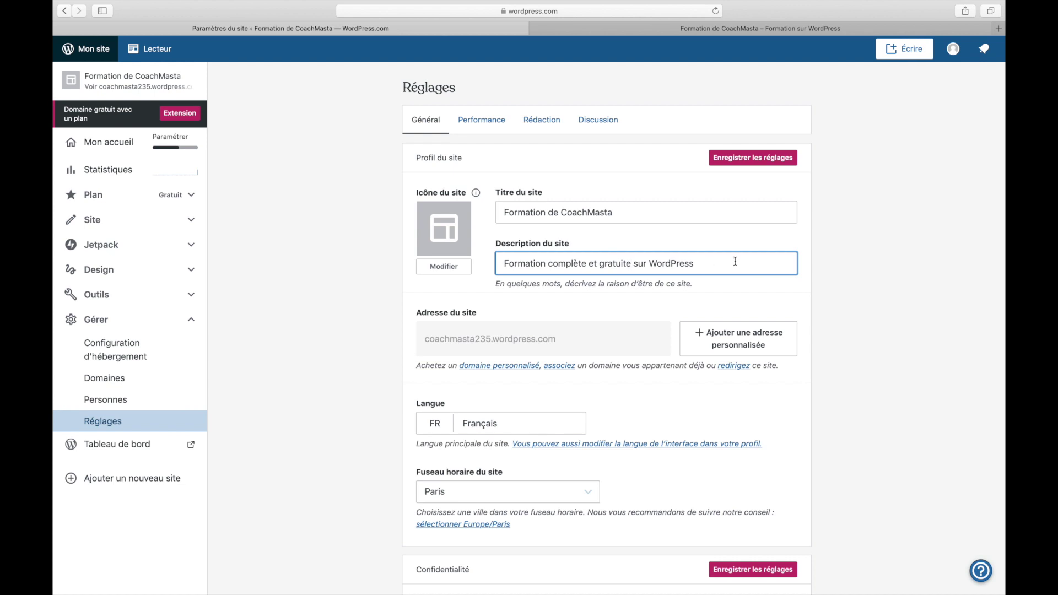
{"action": "key", "text": "BackSpace"}
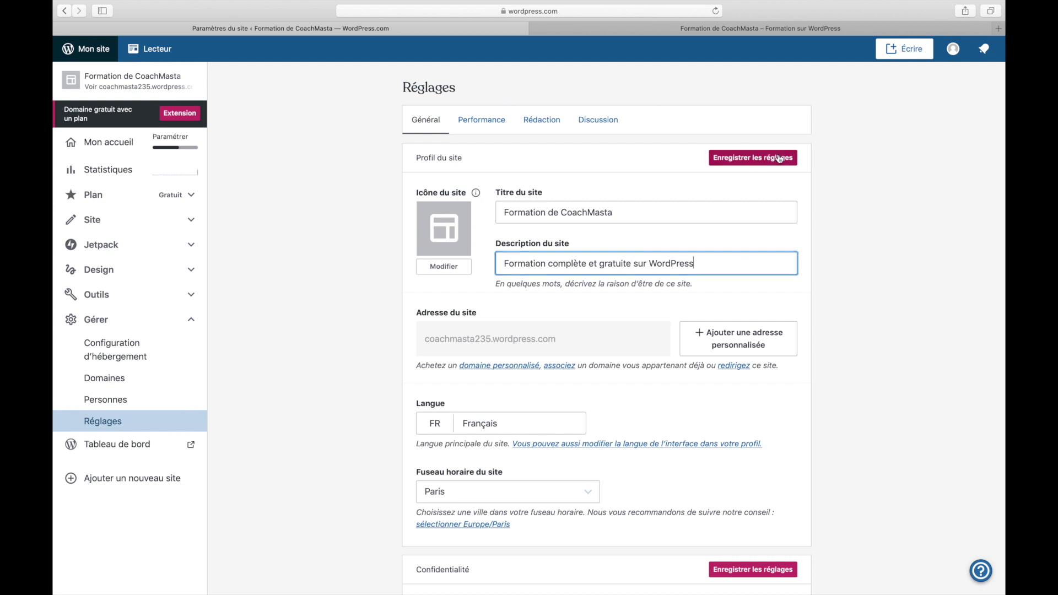
{"action": "left_click", "coordinate": [759, 159]}
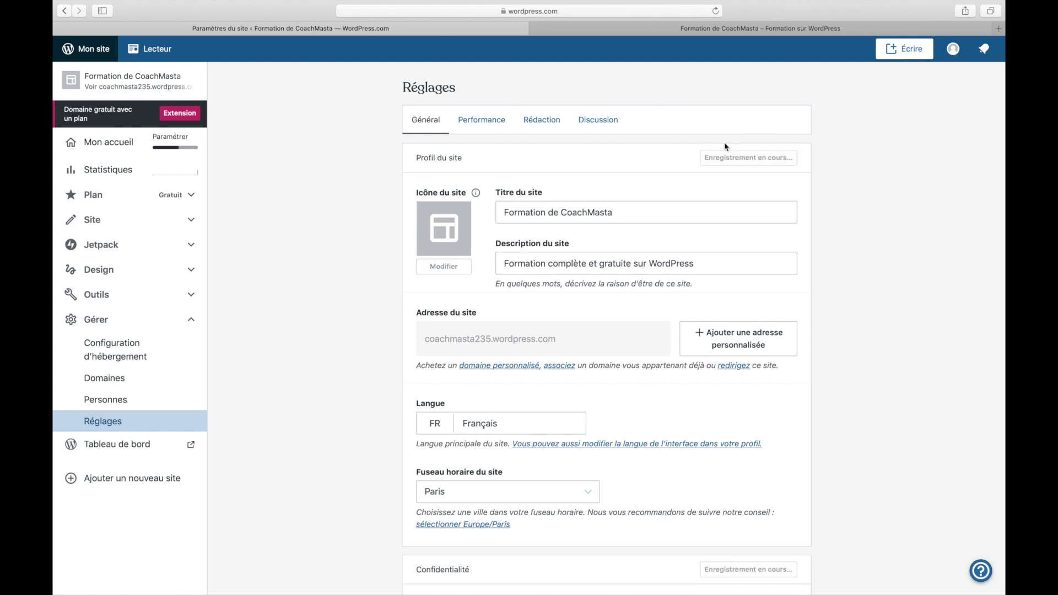
{"action": "left_click", "coordinate": [713, 30]}
{"action": "left_click", "coordinate": [715, 11]}
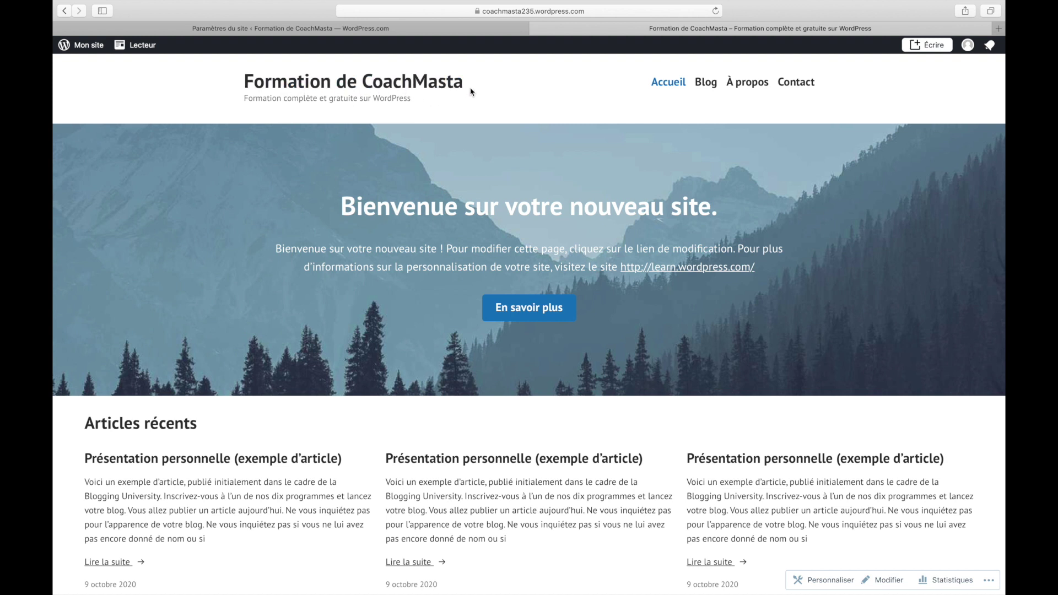
{"action": "left_click", "coordinate": [413, 28]}
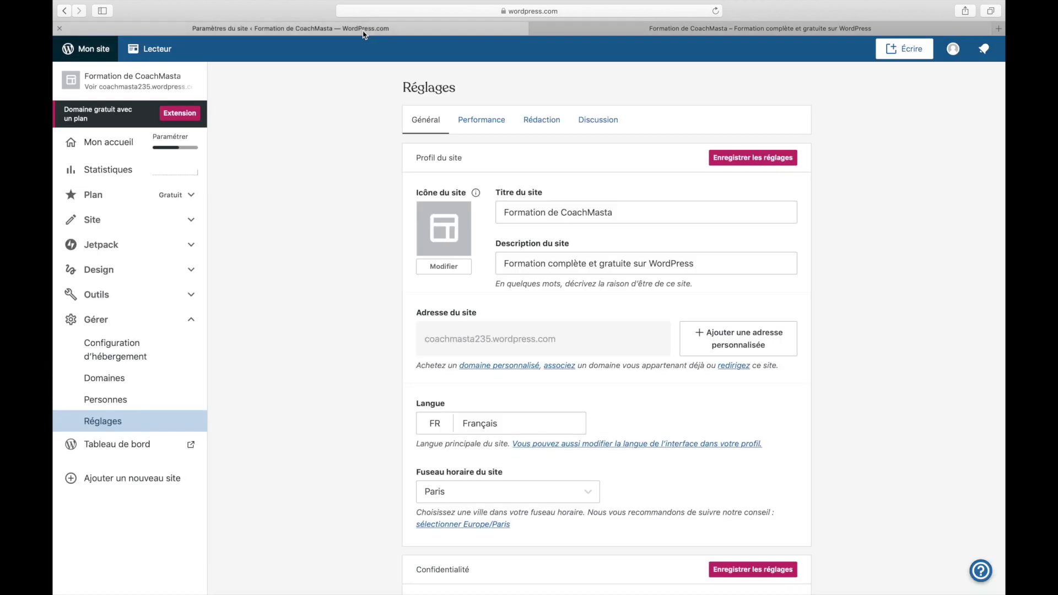
Step: Rename the site title to 'CoachMasta Training Center' and save the settings
{"action": "left_click_drag", "start_coordinate": [562, 212], "coordinate": [464, 212]}
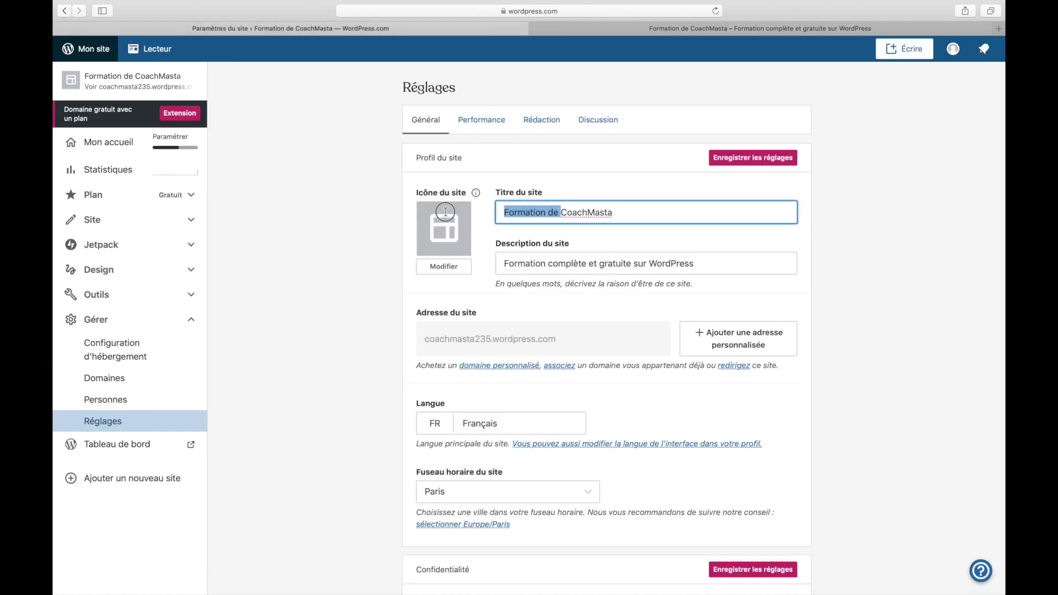
{"action": "key", "text": "BackSpace"}
{"action": "left_click", "coordinate": [595, 212]}
{"action": "type", "text": "Tar"}
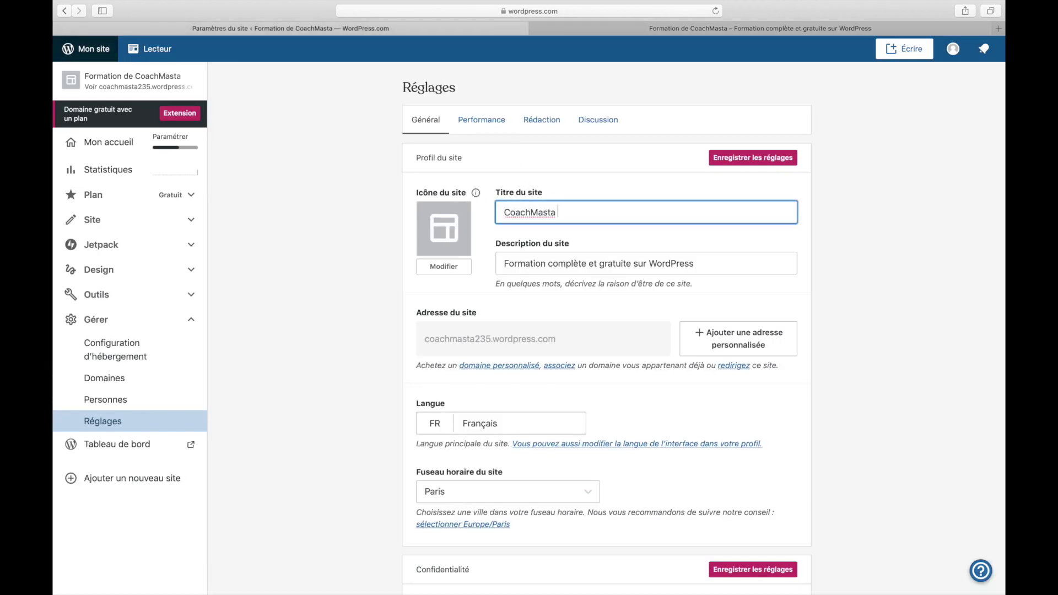
{"action": "key", "text": "BackSpace"}
{"action": "key", "text": "BackSpace"}
{"action": "type", "text": "raining Center"}
{"action": "left_click", "coordinate": [729, 163]}
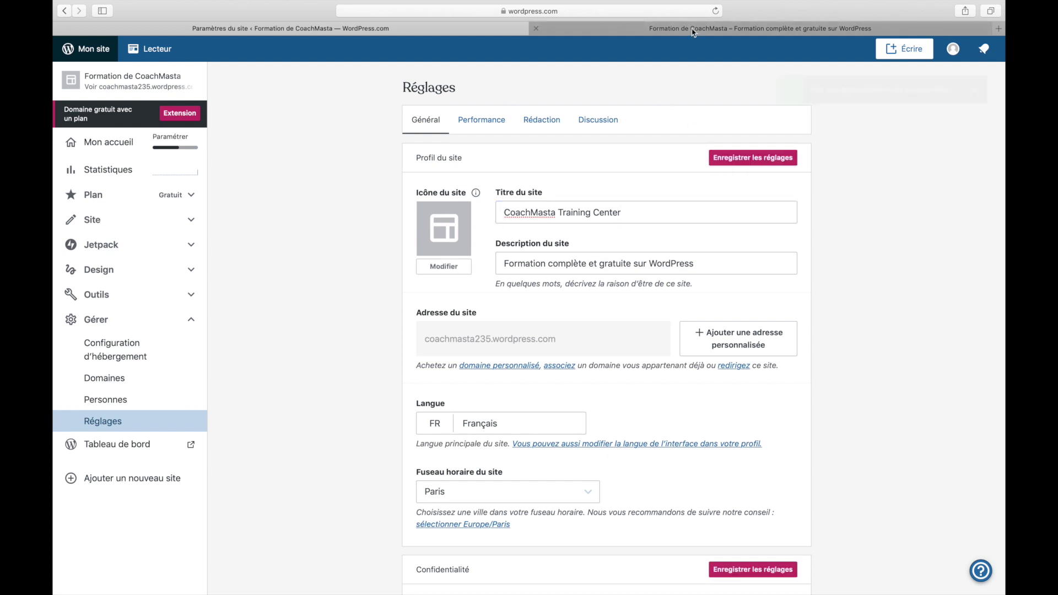
Step: Reload the live site to see 'CoachMasta Training Center' in the header and footer
{"action": "left_click", "coordinate": [694, 31]}
{"action": "left_click", "coordinate": [715, 11]}
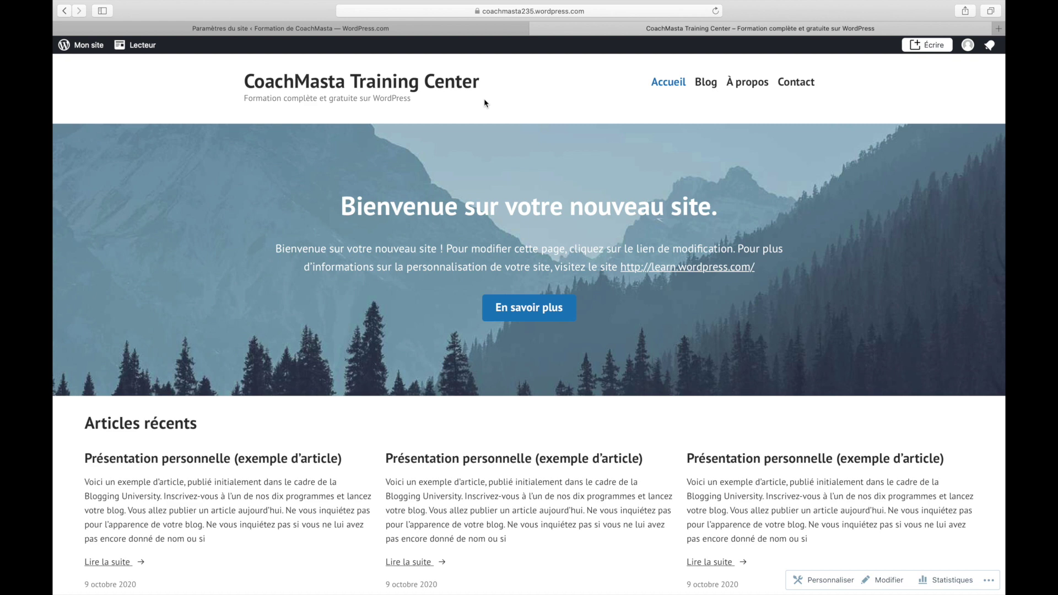
{"action": "scroll", "coordinate": [355, 387], "scroll_direction": "down", "scroll_amount": 5}
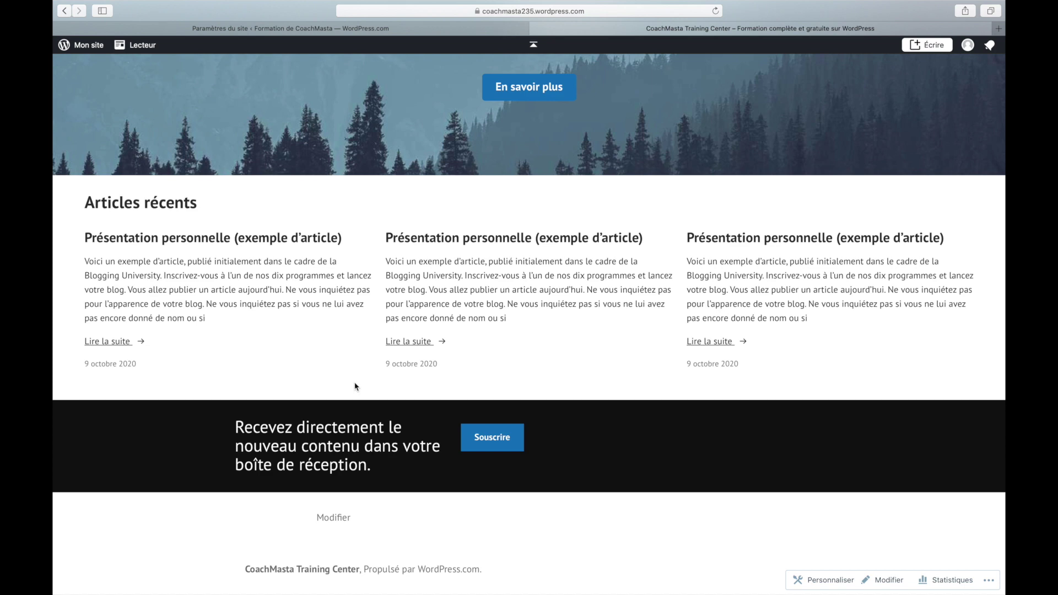
{"action": "scroll", "coordinate": [356, 387], "scroll_direction": "up", "scroll_amount": 5}
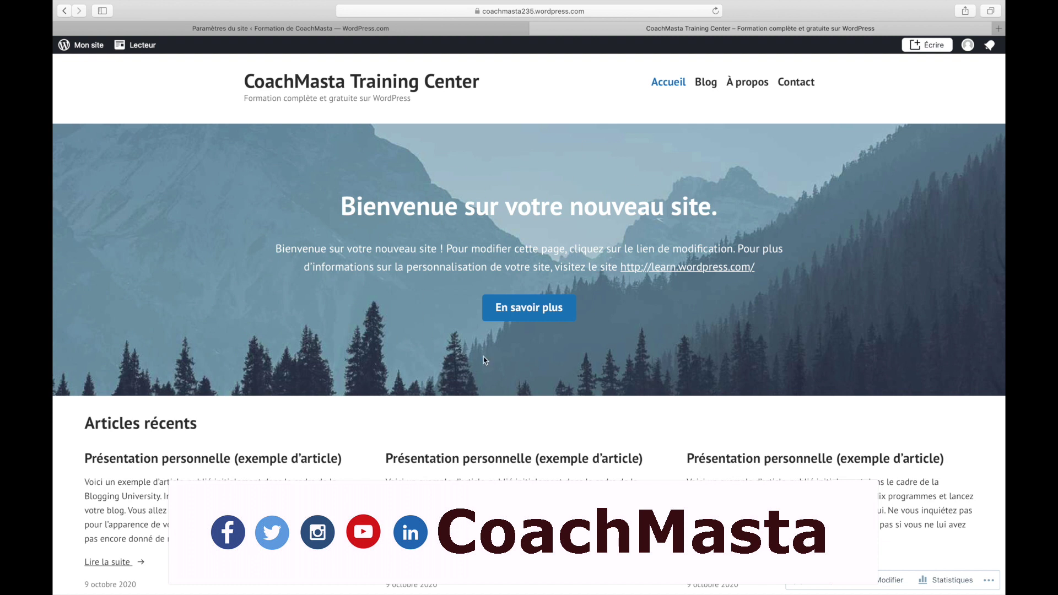
{"action": "scroll", "coordinate": [485, 361], "scroll_direction": "down", "scroll_amount": 3}
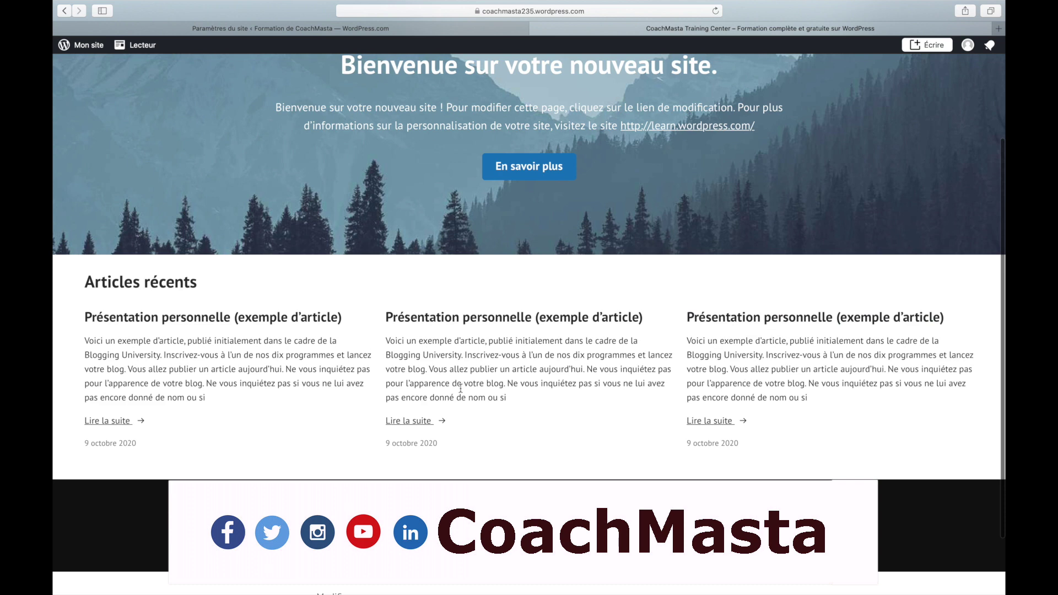
{"action": "scroll", "coordinate": [460, 389], "scroll_direction": "down", "scroll_amount": 2}
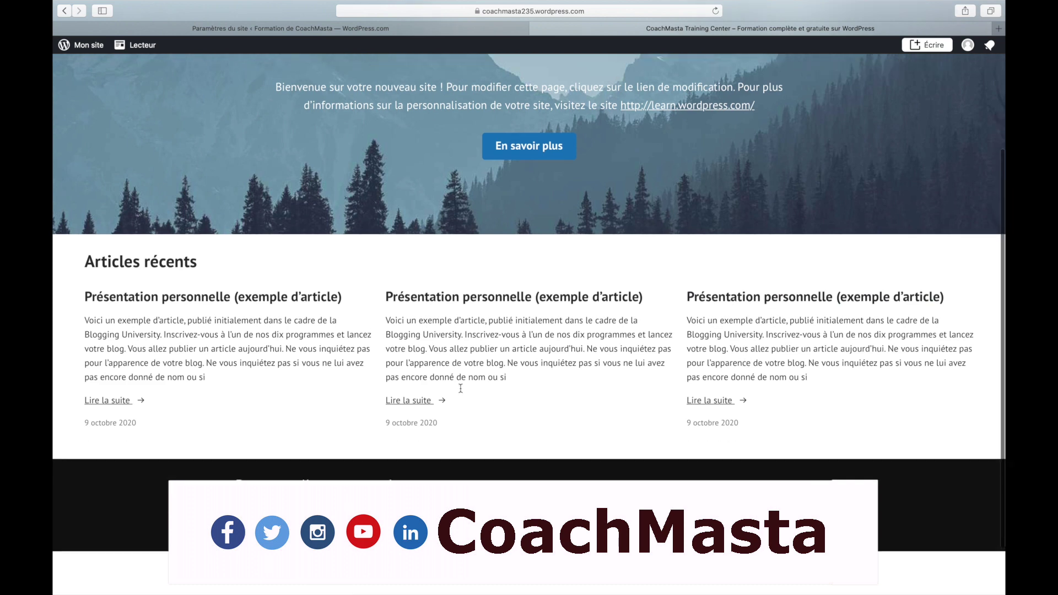
{"action": "scroll", "coordinate": [584, 403], "scroll_direction": "up", "scroll_amount": 5}
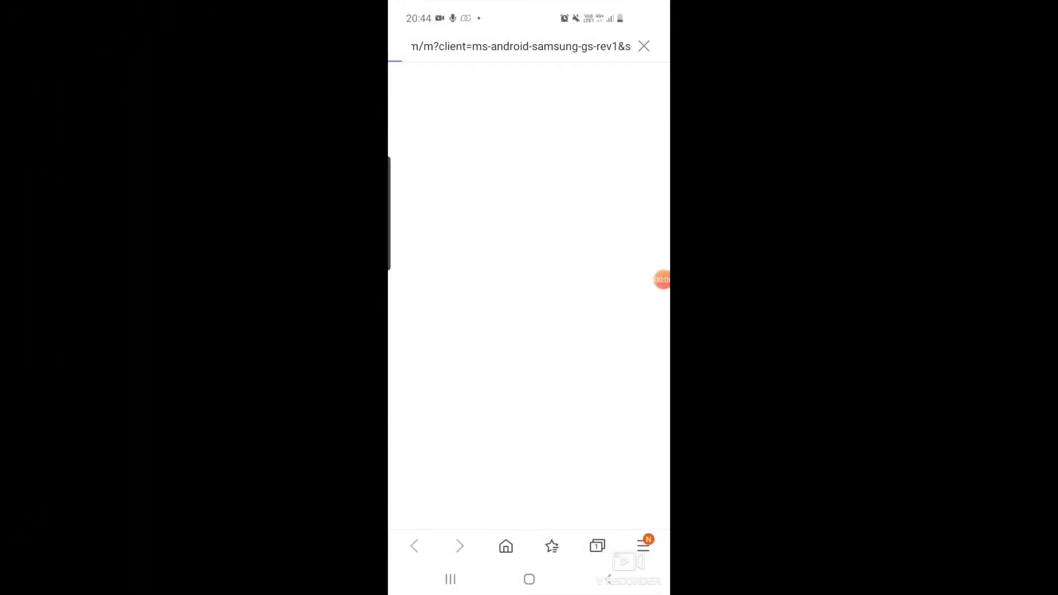
Step: Load coachmasta235.wordpress.com in Samsung Internet, correcting the missing 'd' in the address
{"action": "left_click", "coordinate": [529, 208]}
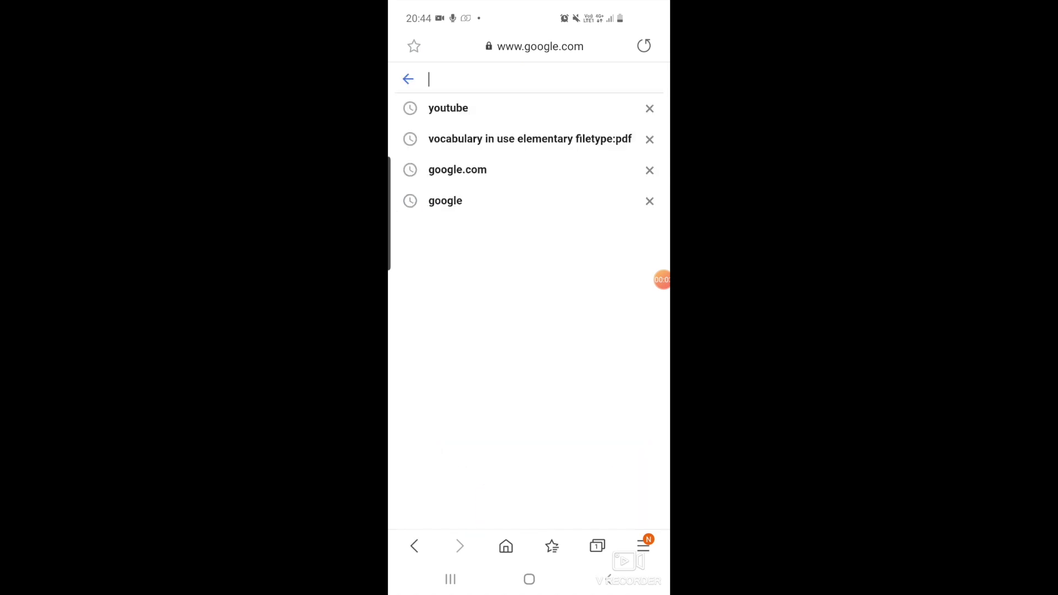
{"action": "left_click", "coordinate": [540, 47]}
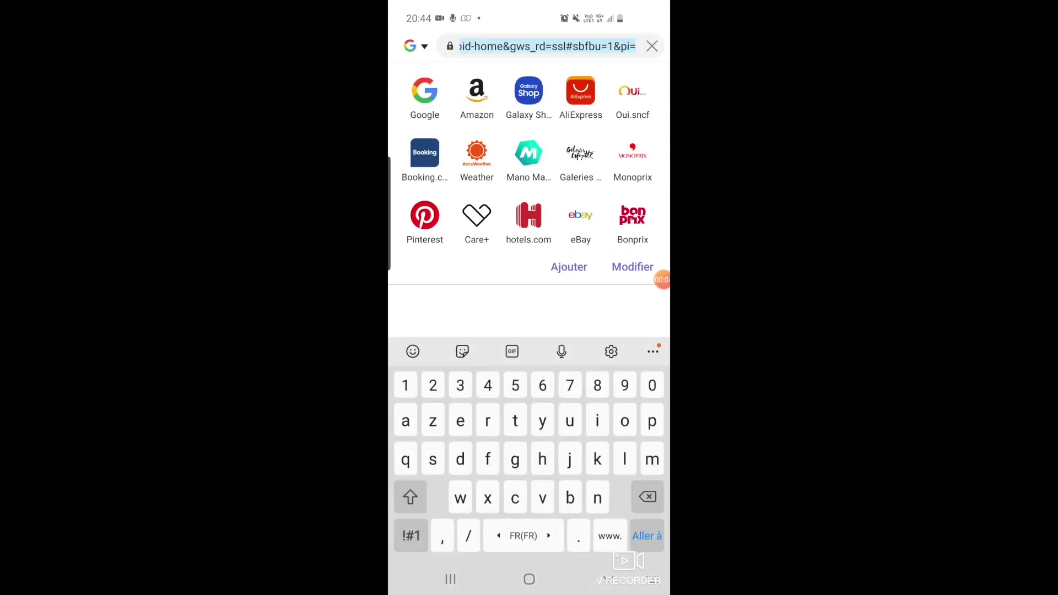
{"action": "type", "text": "coachma"}
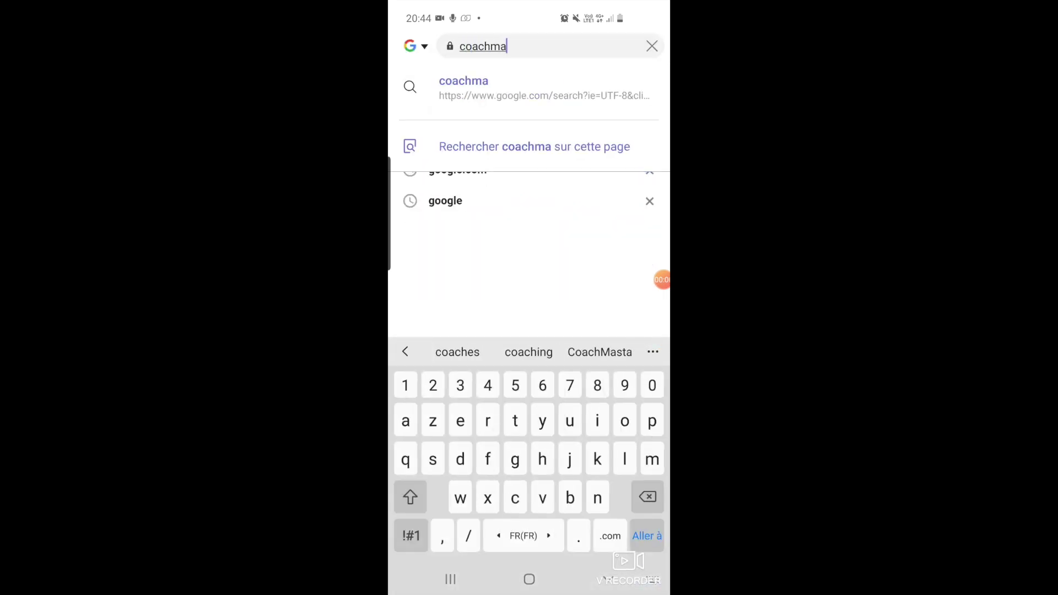
{"action": "type", "text": "sta23"}
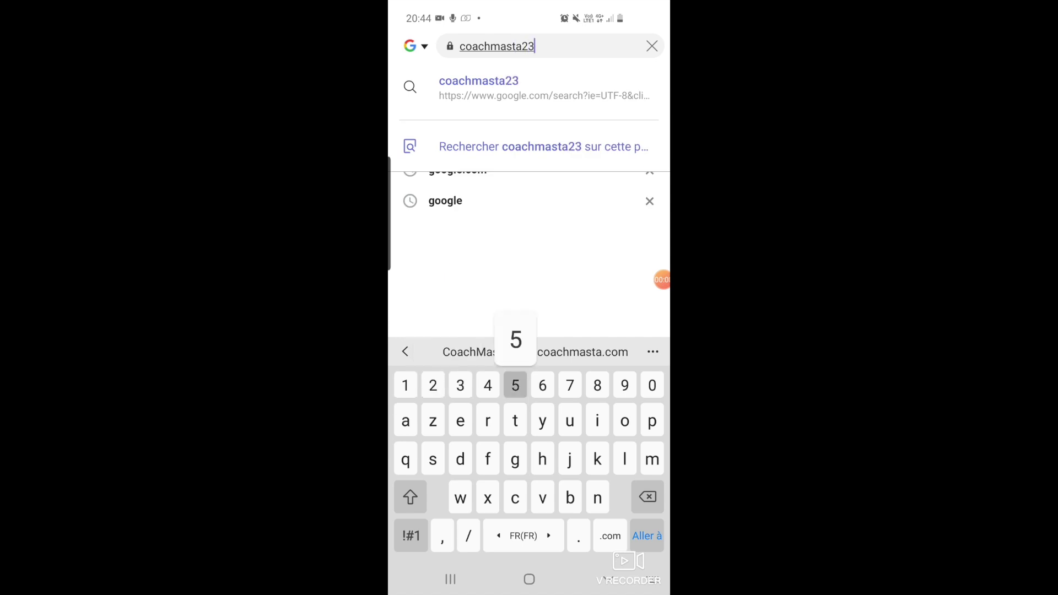
{"action": "type", "text": "5.wor"}
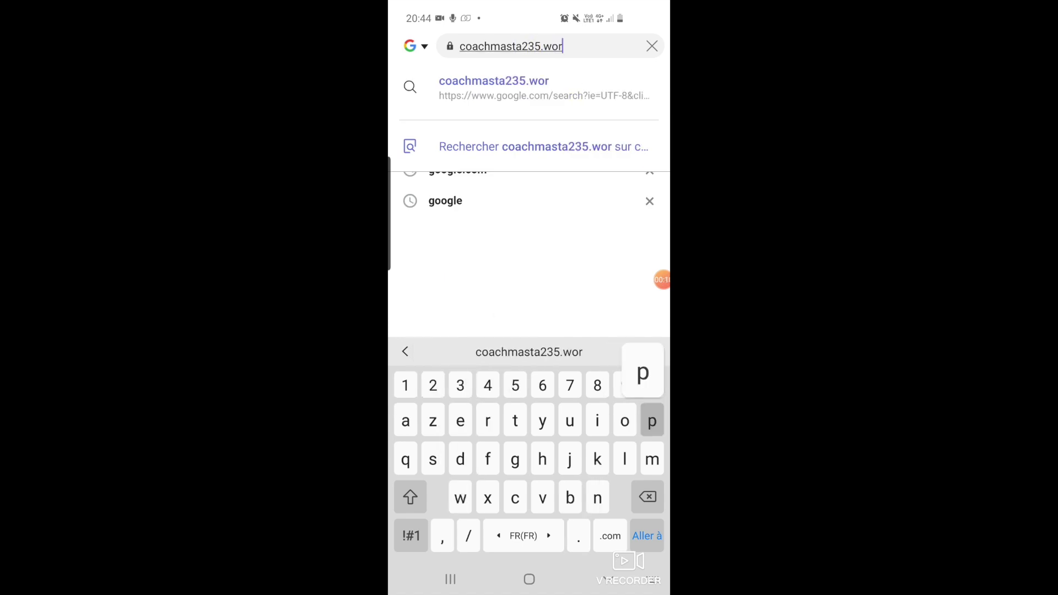
{"action": "type", "text": "press"}
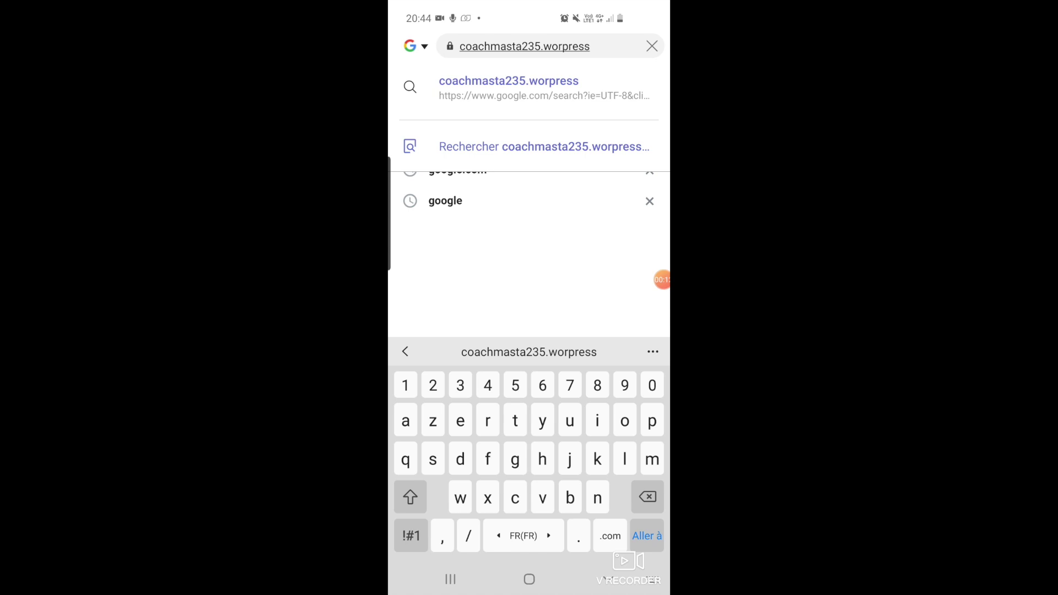
{"action": "type", "text": ".com"}
{"action": "left_click", "coordinate": [562, 47]}
{"action": "type", "text": "d"}
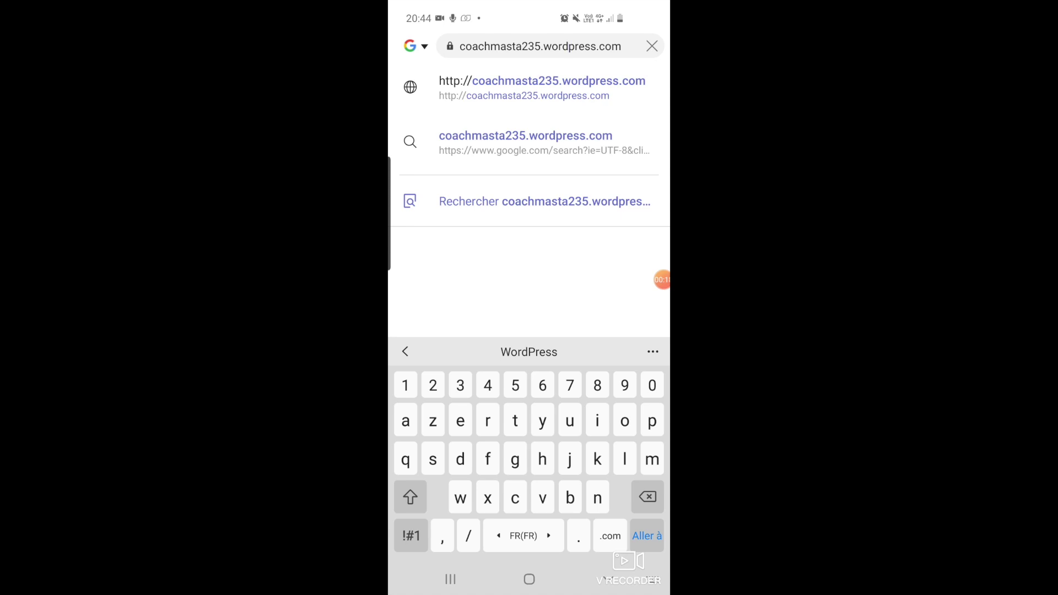
{"action": "key", "text": "Return"}
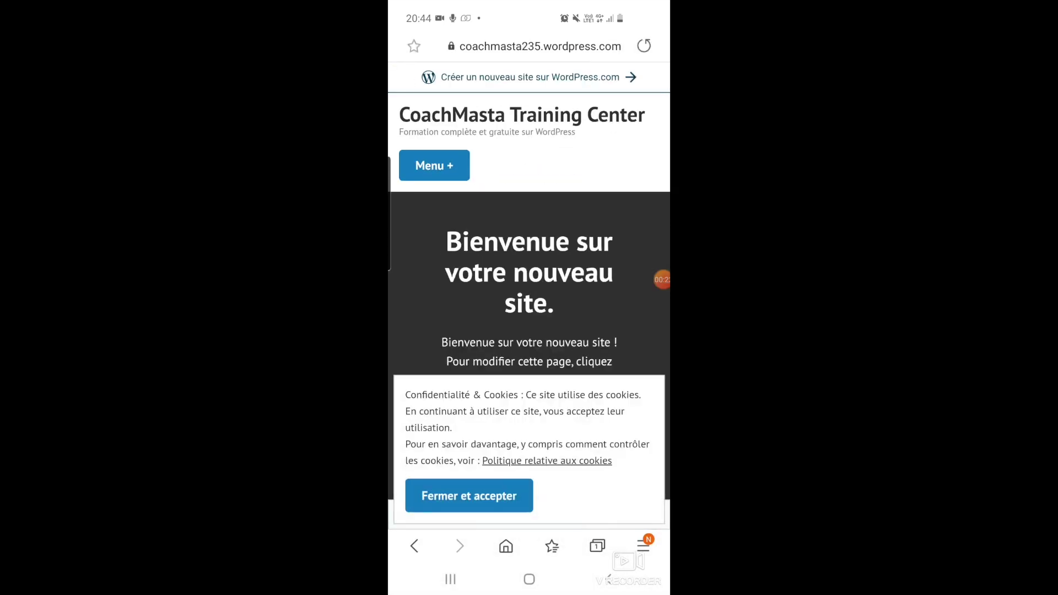
Step: Accept and close the cookie notice, then browse the mobile site and return to the top
{"action": "scroll", "coordinate": [529, 298], "scroll_direction": "down", "scroll_amount": 1}
{"action": "scroll", "coordinate": [529, 297], "scroll_direction": "up", "scroll_amount": 1}
{"action": "left_click", "coordinate": [469, 529]}
{"action": "scroll", "coordinate": [529, 297], "scroll_direction": "down", "scroll_amount": 12}
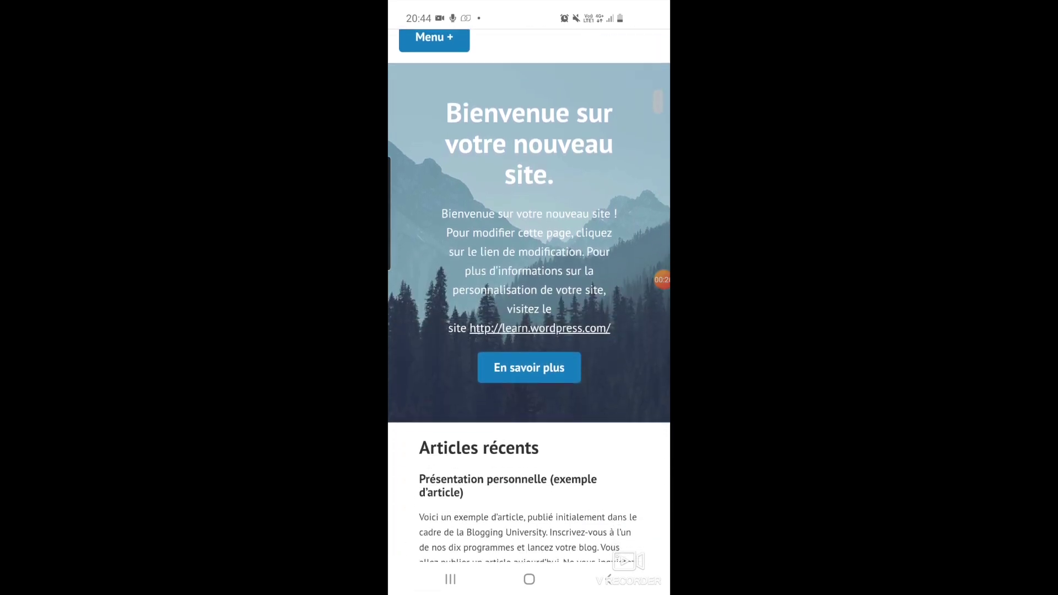
{"action": "left_click", "coordinate": [528, 535]}
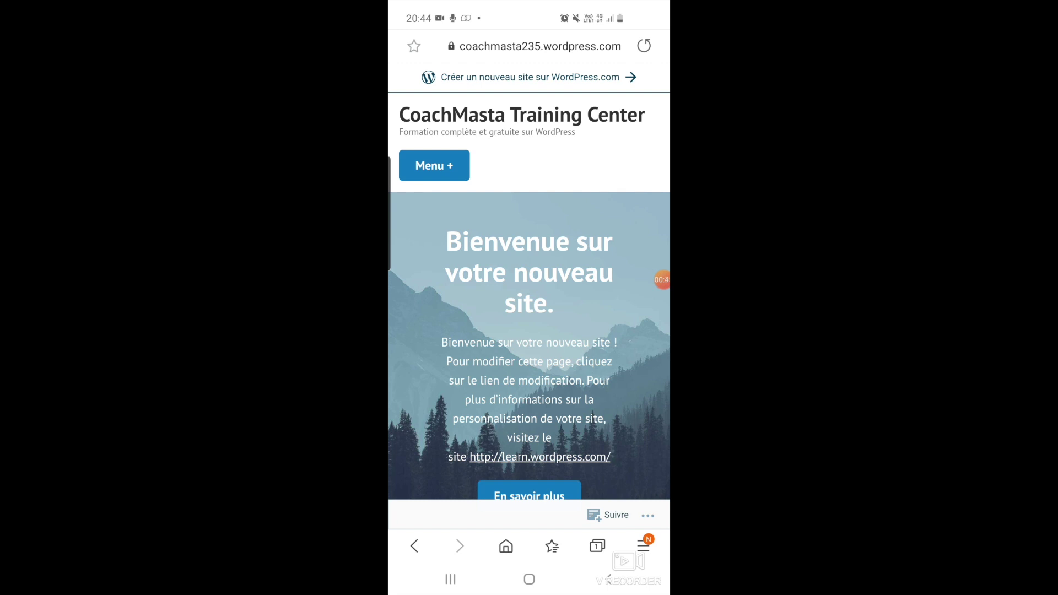
{"action": "scroll", "coordinate": [529, 298], "scroll_direction": "down", "scroll_amount": 15}
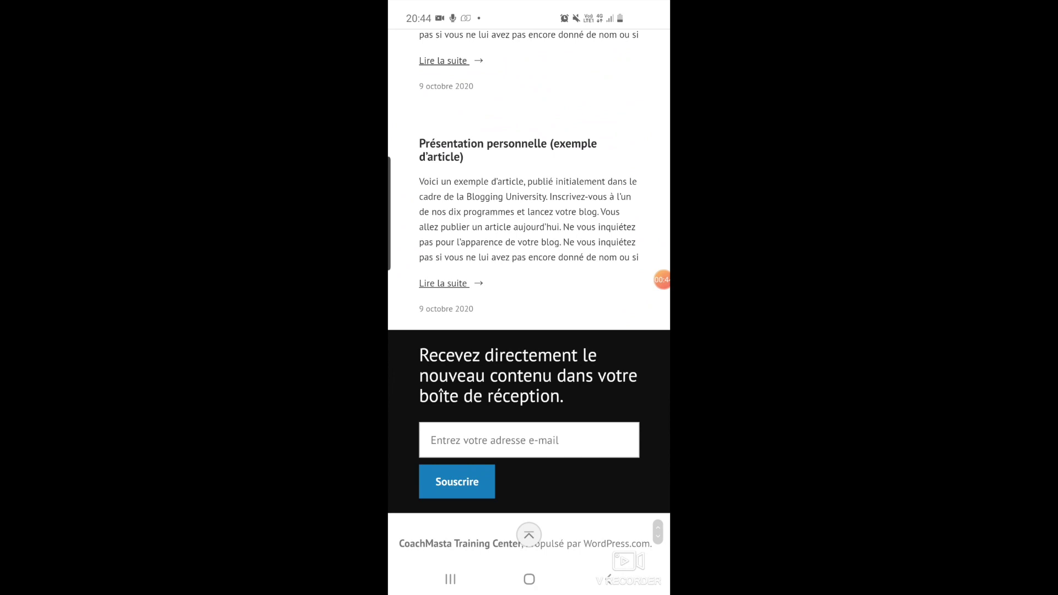
{"action": "left_click", "coordinate": [529, 534]}
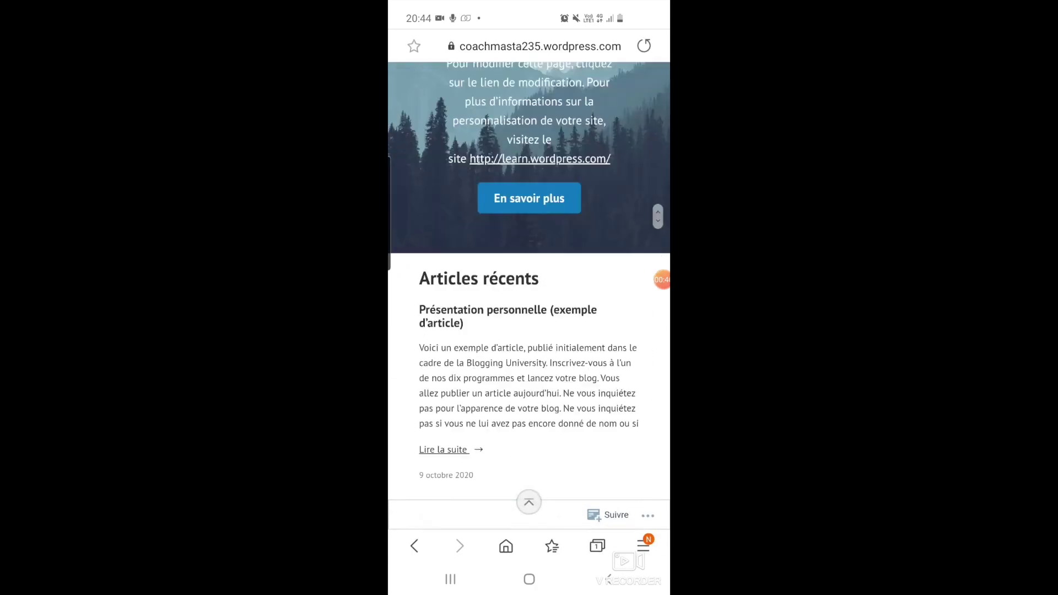